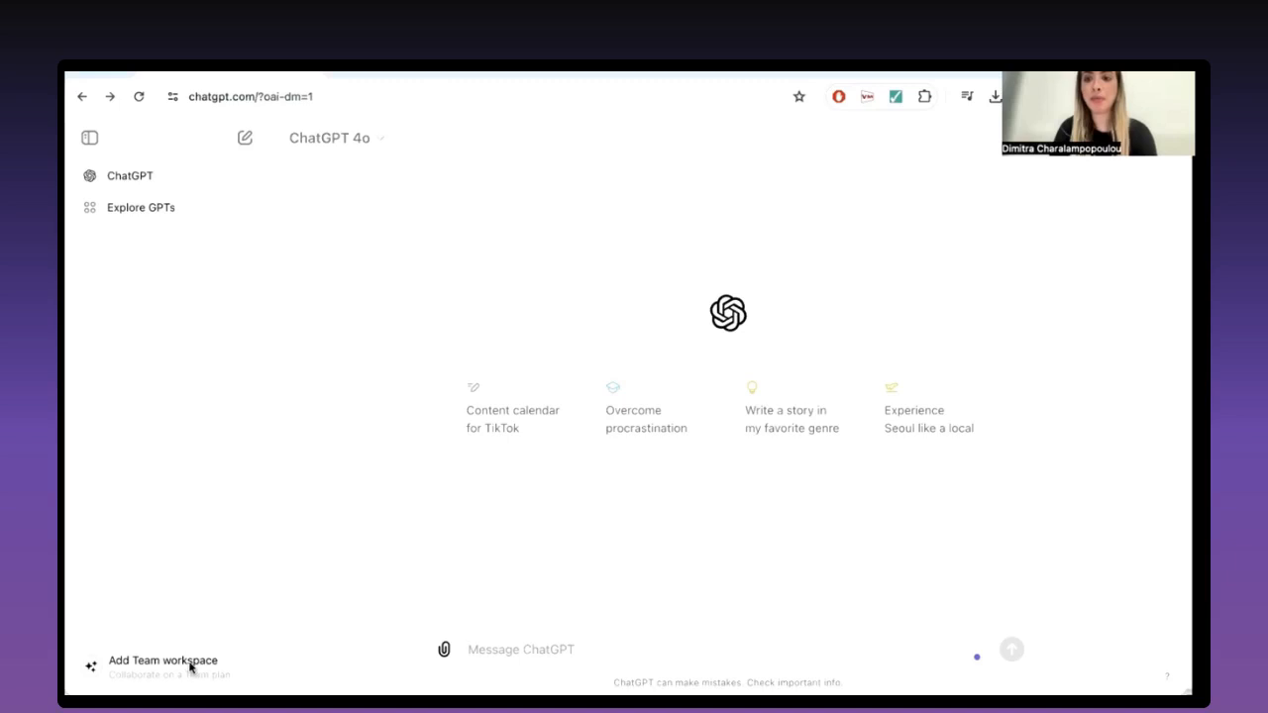
Step: Review the Plus and Team plan options, and close the plan overview
{"action": "left_click", "coordinate": [191, 663]}
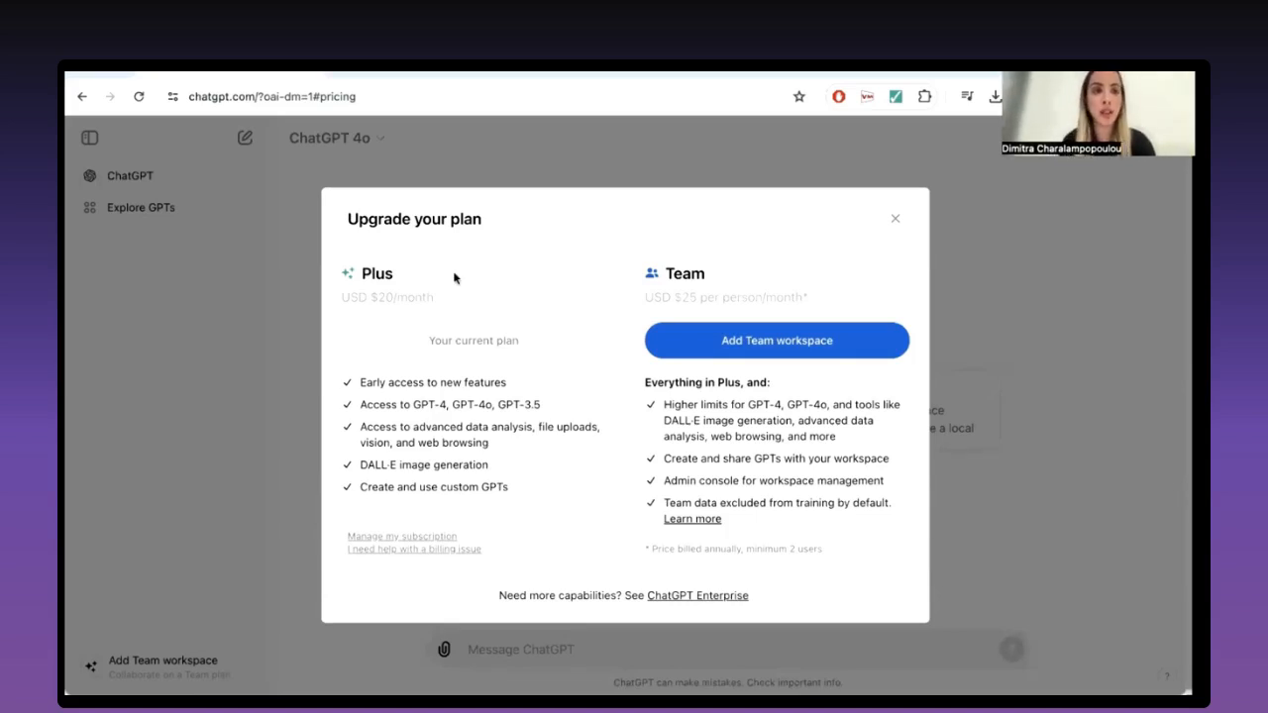
{"action": "left_click", "coordinate": [895, 219]}
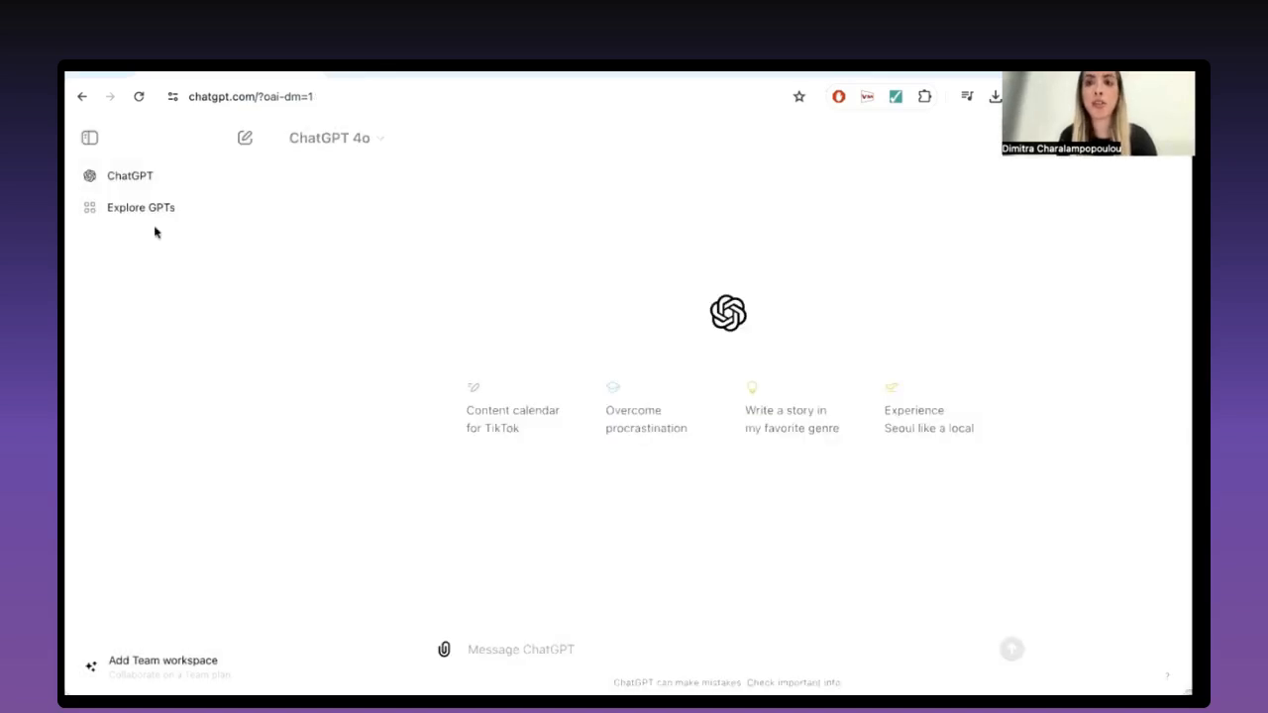
Step: Open the GPT directory and look through the featured, trending, ChatGPT-made and writing GPTs
{"action": "left_click", "coordinate": [217, 227]}
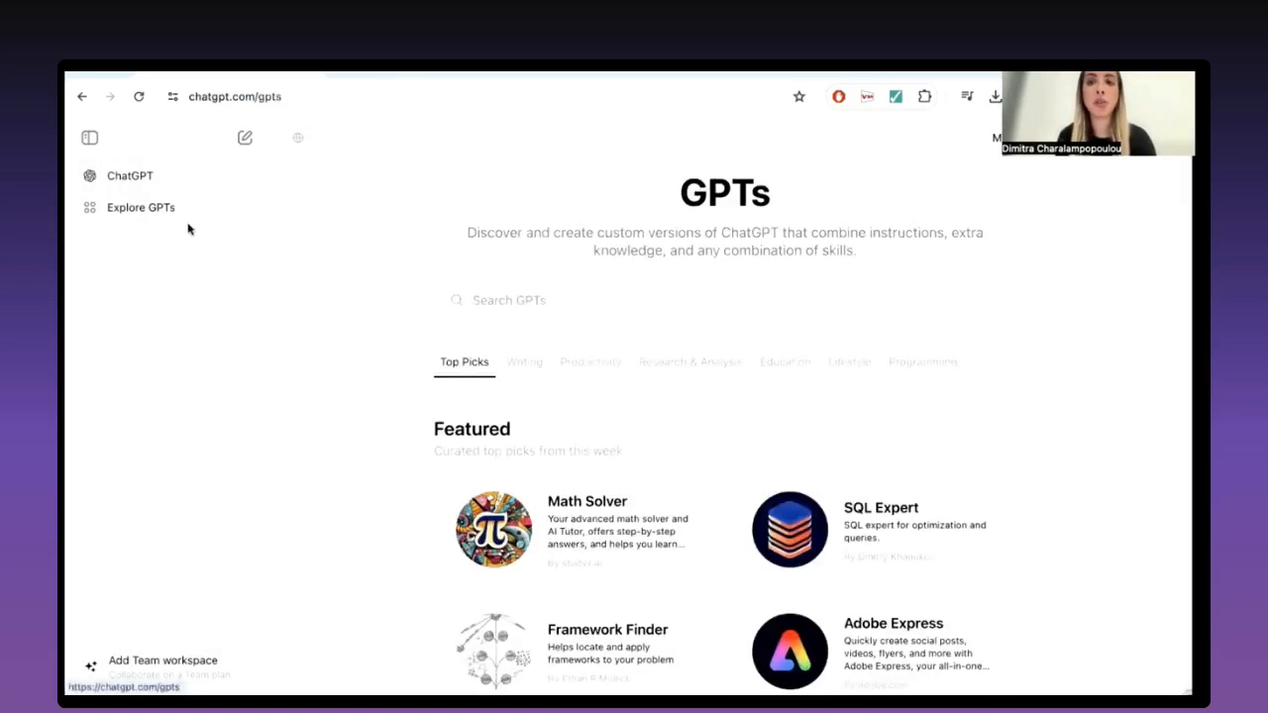
{"action": "scroll", "coordinate": [454, 313], "scroll_direction": "down", "scroll_amount": 5}
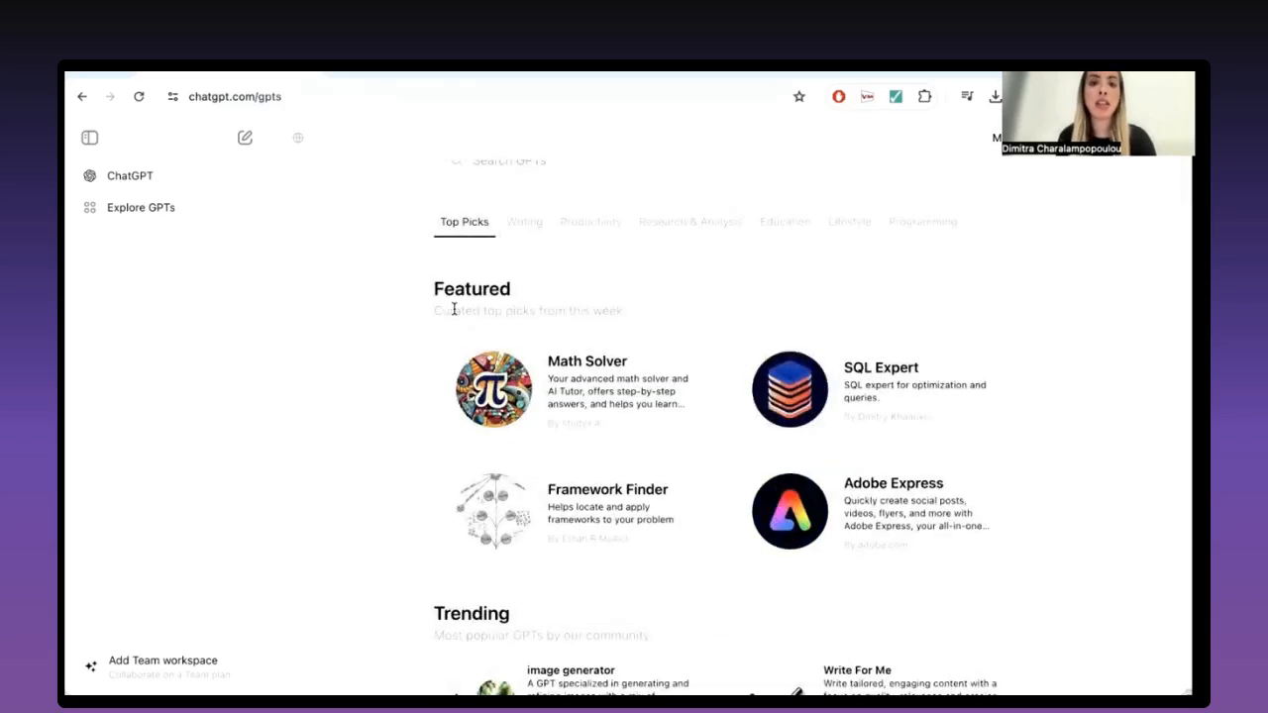
{"action": "scroll", "coordinate": [402, 499], "scroll_direction": "up", "scroll_amount": 2}
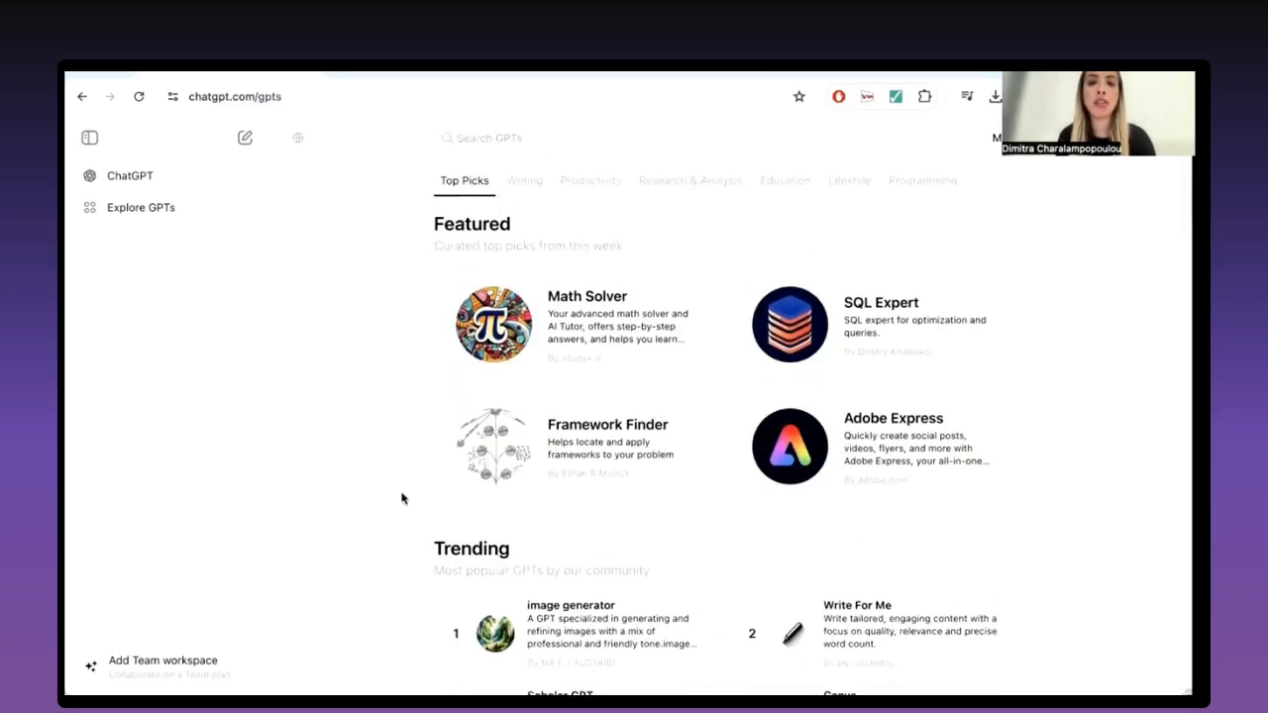
{"action": "scroll", "coordinate": [445, 274], "scroll_direction": "down", "scroll_amount": 1}
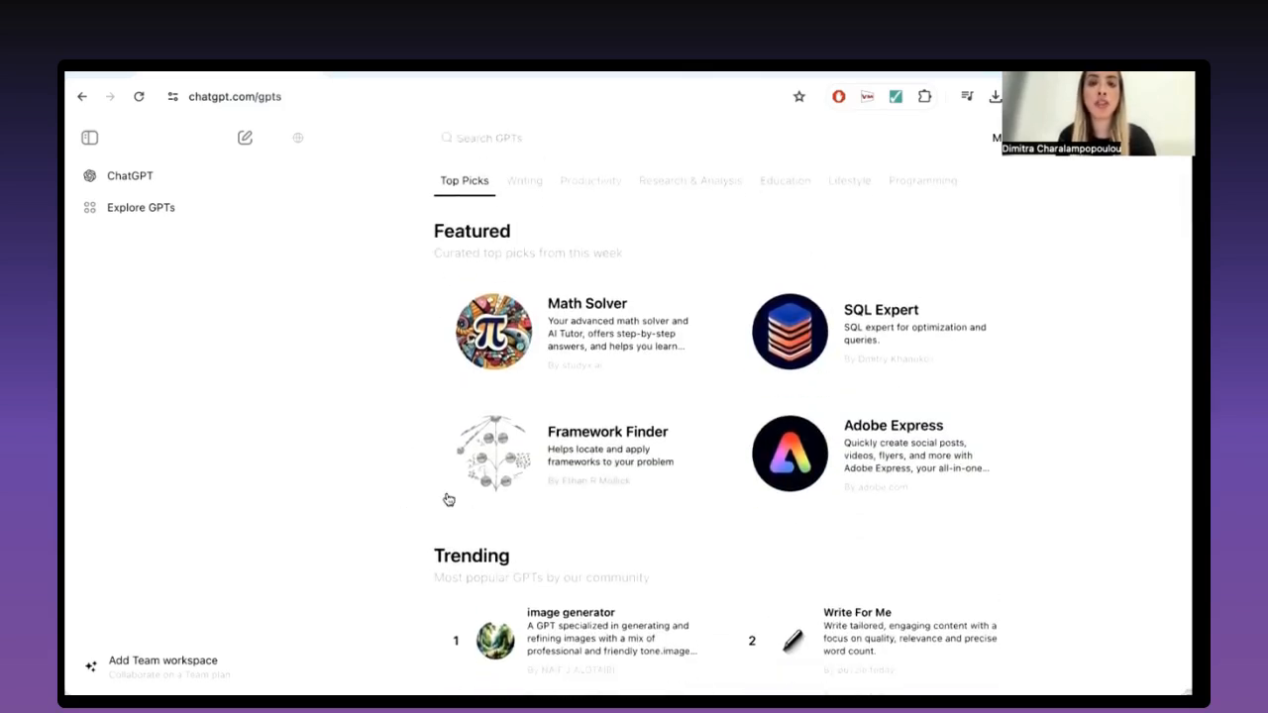
{"action": "scroll", "coordinate": [445, 498], "scroll_direction": "down", "scroll_amount": 5}
{"action": "scroll", "coordinate": [447, 500], "scroll_direction": "down", "scroll_amount": 4}
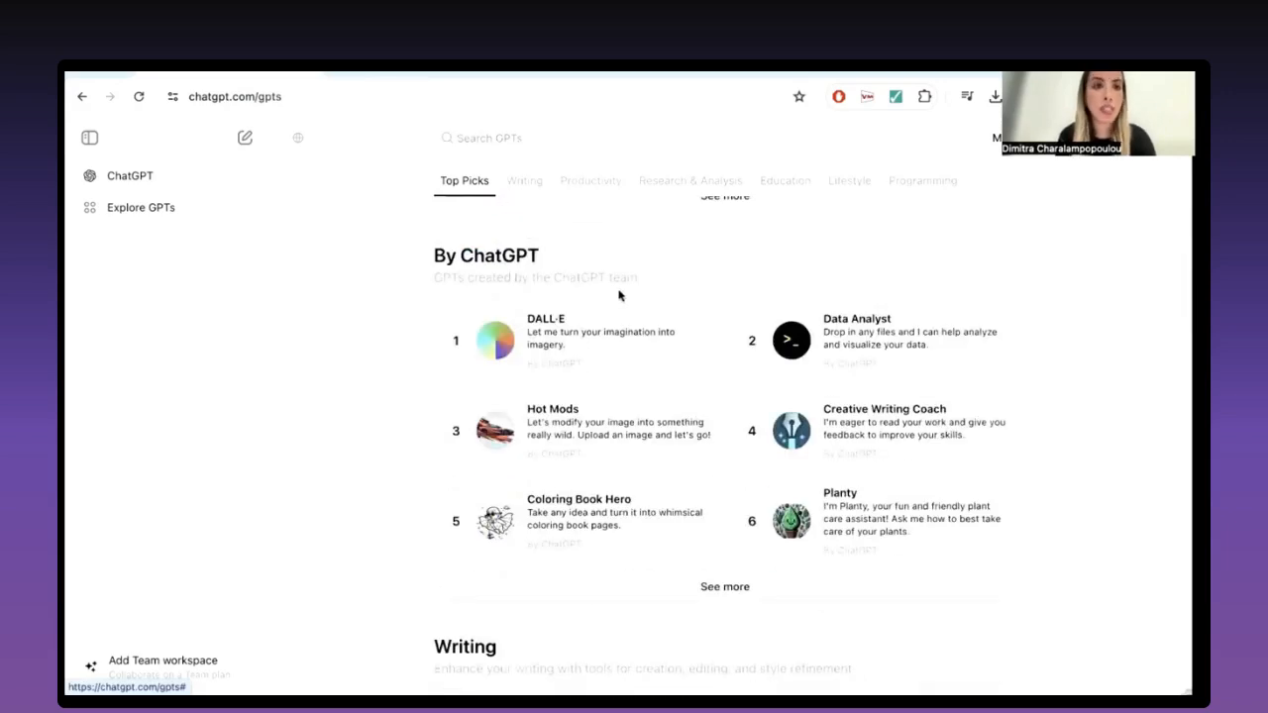
{"action": "scroll", "coordinate": [566, 424], "scroll_direction": "down", "scroll_amount": 2}
{"action": "scroll", "coordinate": [566, 424], "scroll_direction": "down", "scroll_amount": 1}
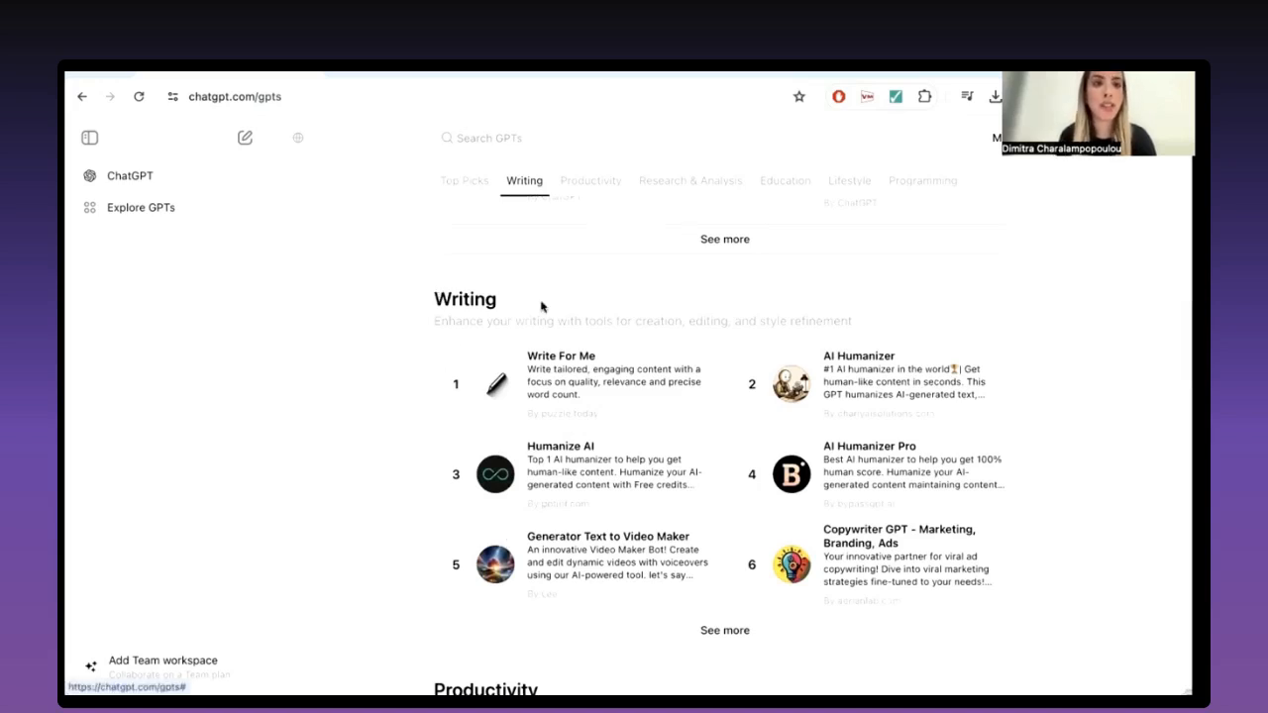
{"action": "scroll", "coordinate": [660, 326], "scroll_direction": "down", "scroll_amount": 1}
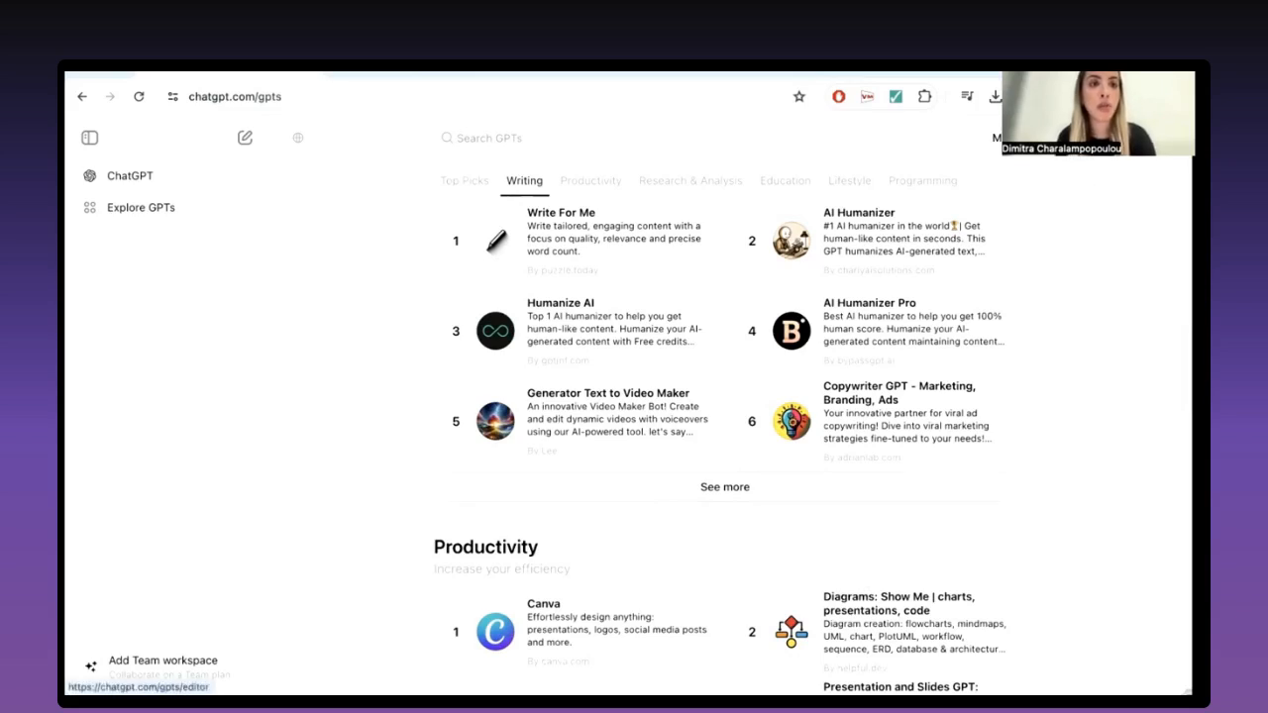
Step: Start a new GPT and send the builder "I want to make a GPT that is an AI expert with the latest AI knowledge and information"
{"action": "left_click", "coordinate": [1090, 138]}
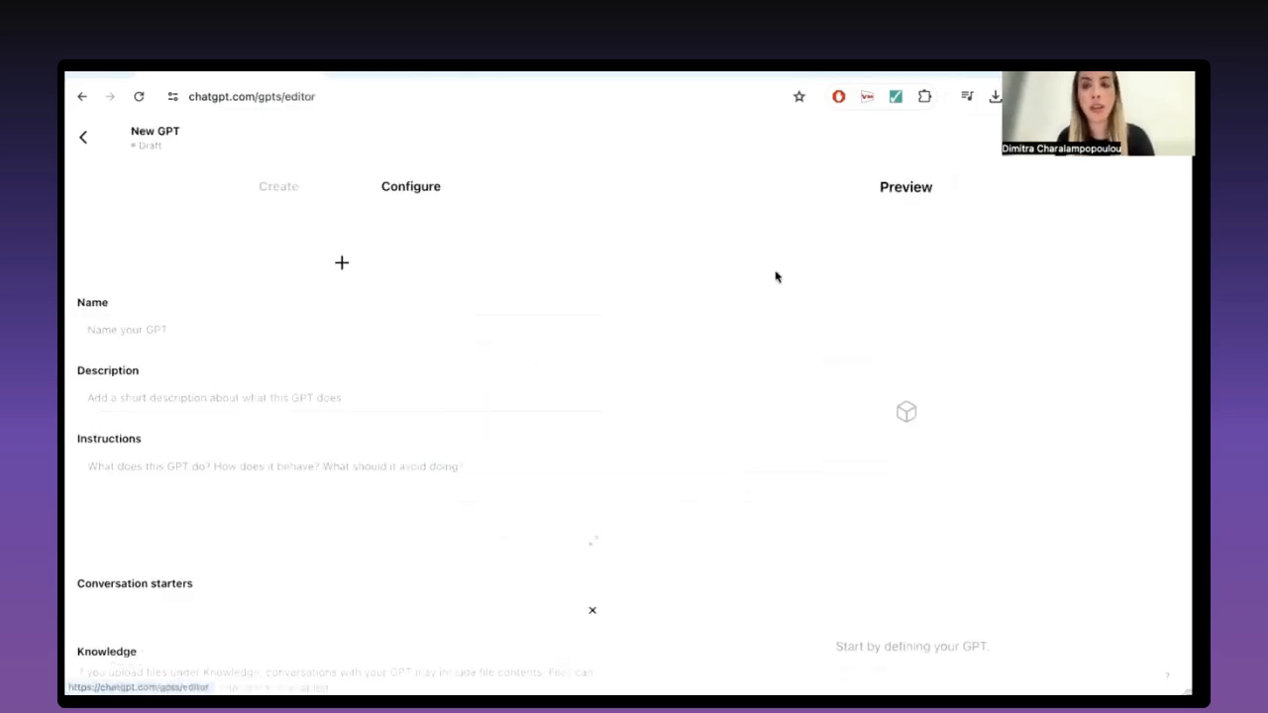
{"action": "left_click", "coordinate": [311, 318]}
{"action": "left_click", "coordinate": [278, 188]}
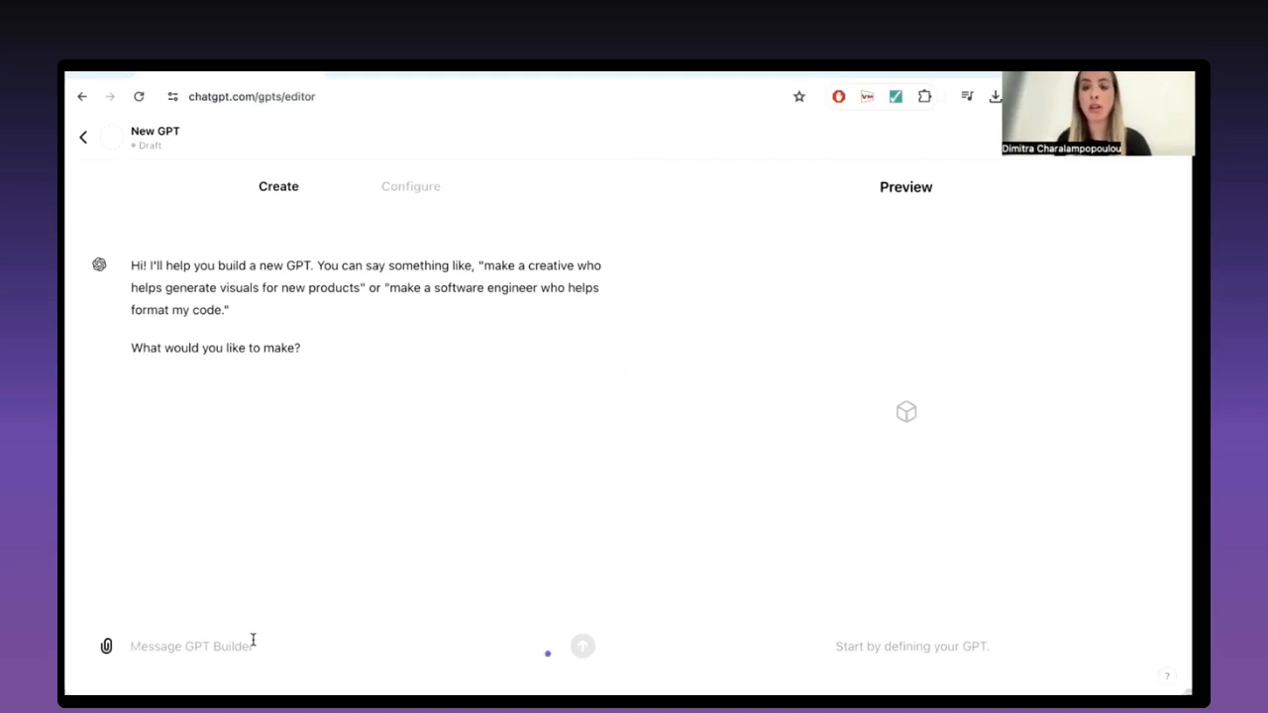
{"action": "type", "text": "I want to make a GPT that is an AI expert with the latest AI knowledge and information"}
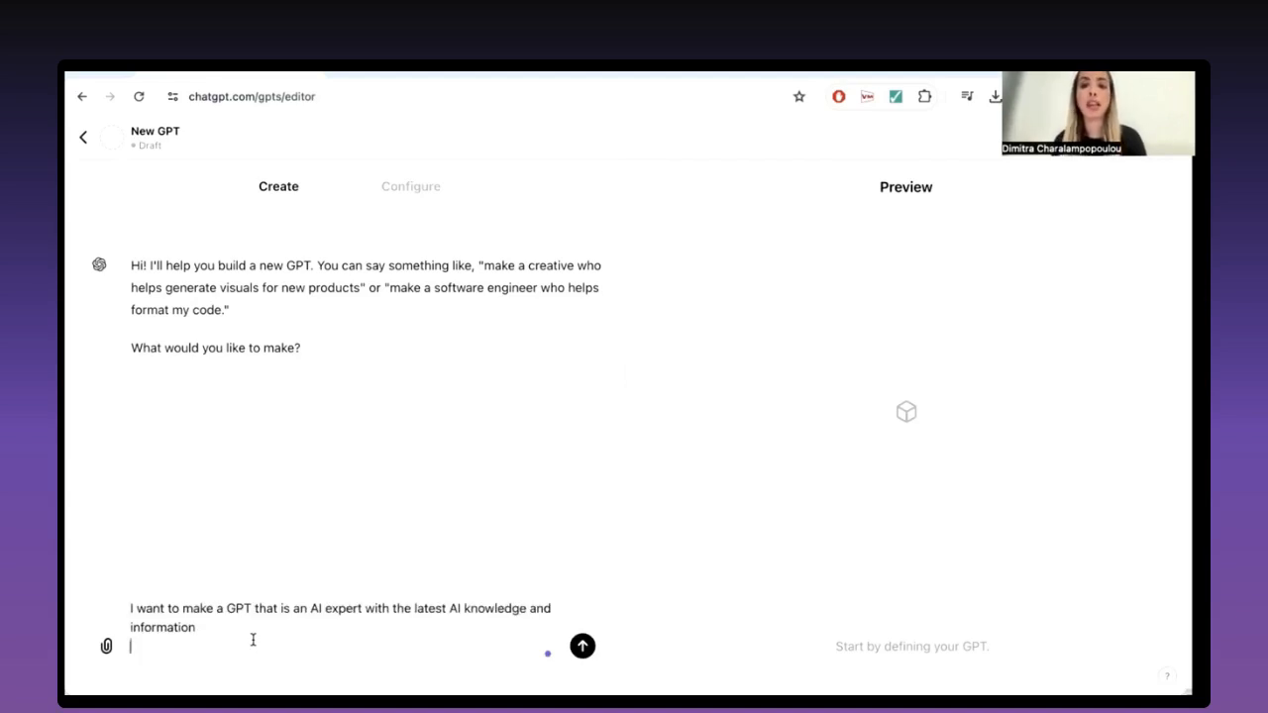
{"action": "key", "text": "Return"}
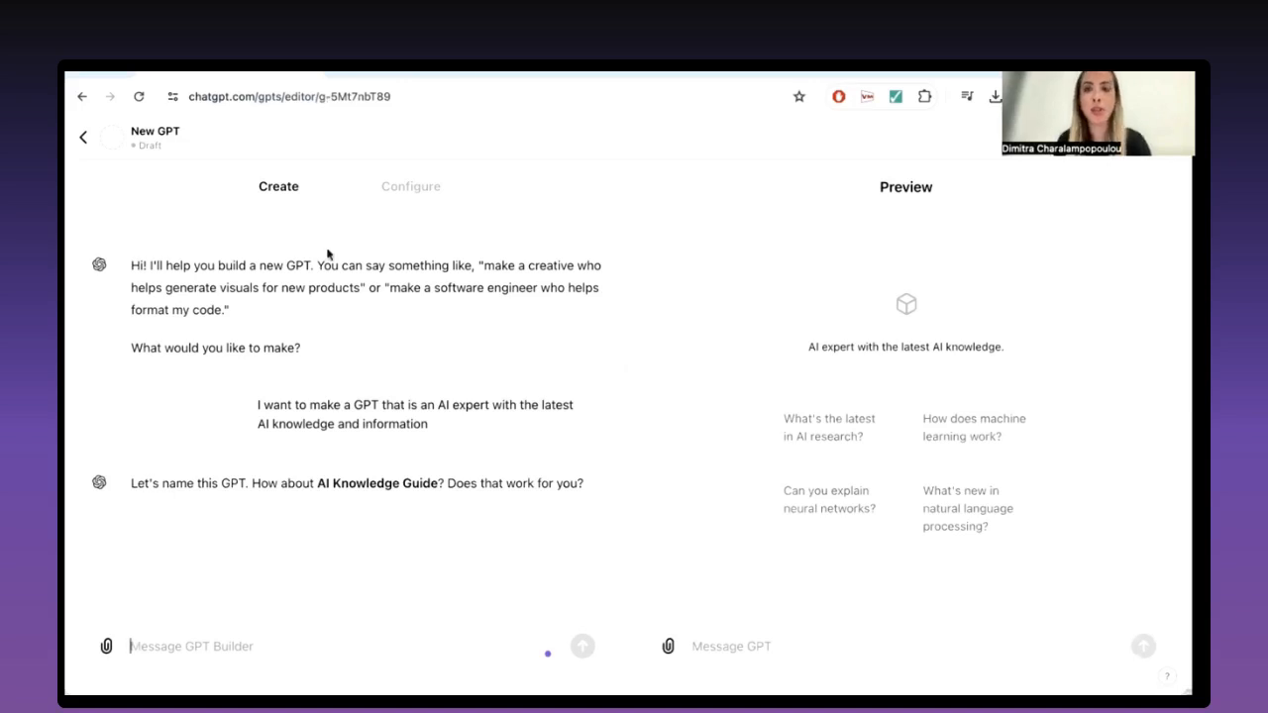
Step: Check the draft GPT's configuration, and accept the suggested name AI Knowledge Guide by replying "it works" to the builder
{"action": "left_click", "coordinate": [378, 196]}
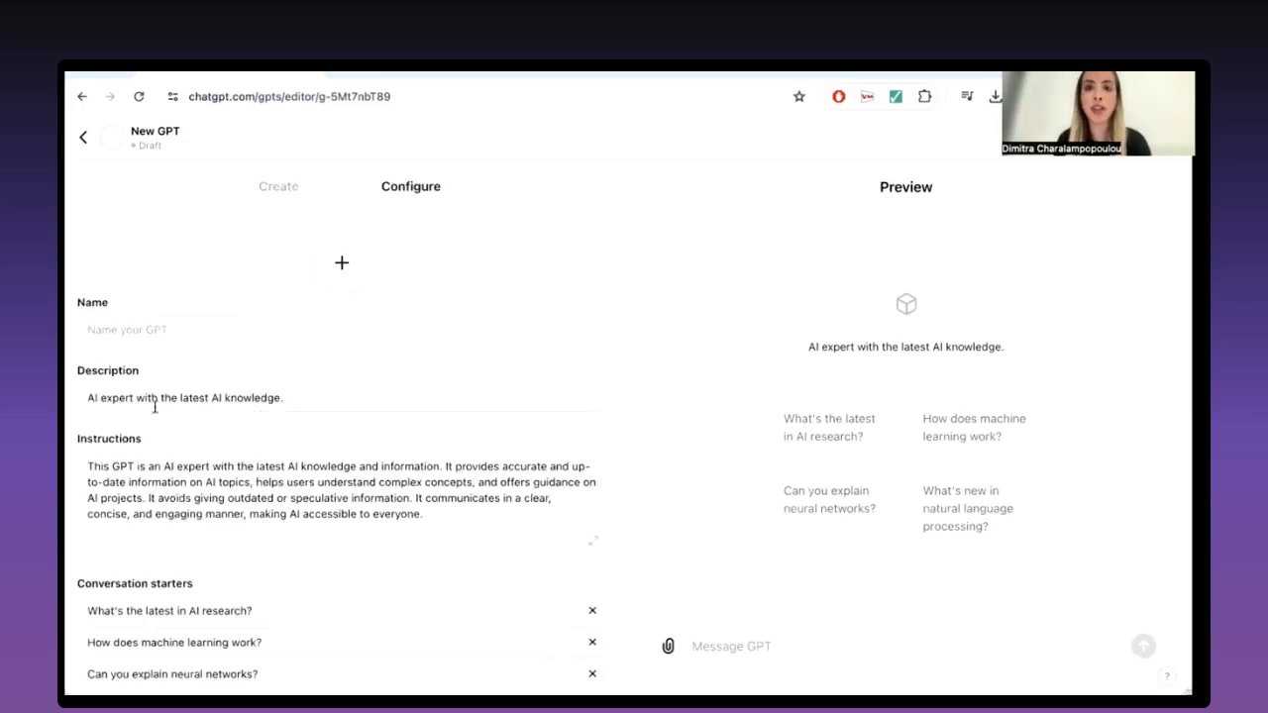
{"action": "left_click", "coordinate": [288, 196]}
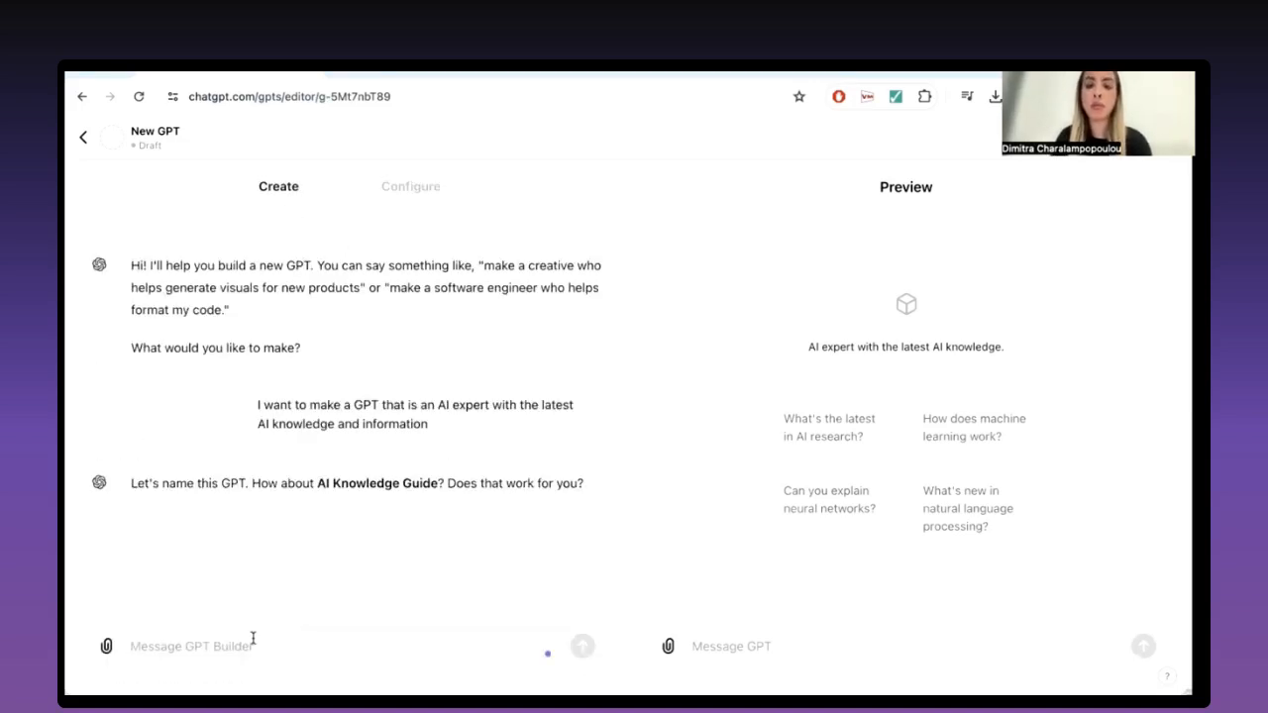
{"action": "left_click", "coordinate": [252, 644]}
{"action": "type", "text": "it works"}
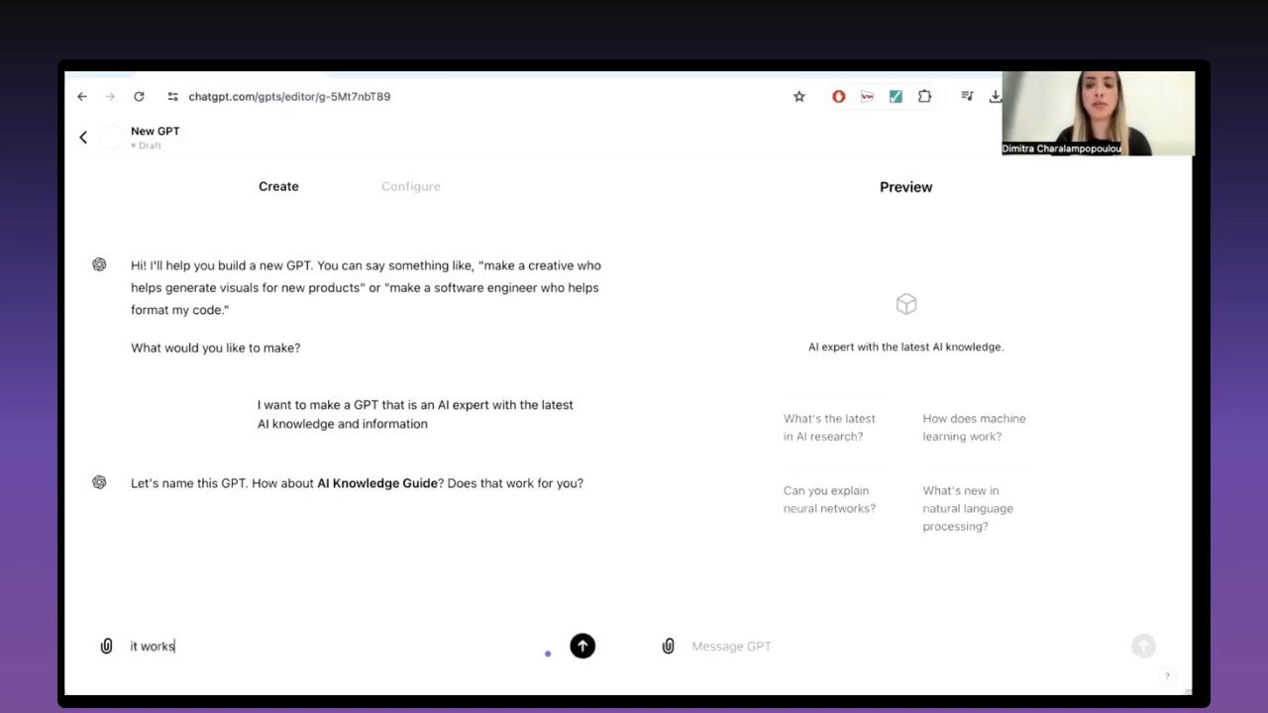
{"action": "key", "text": "Return"}
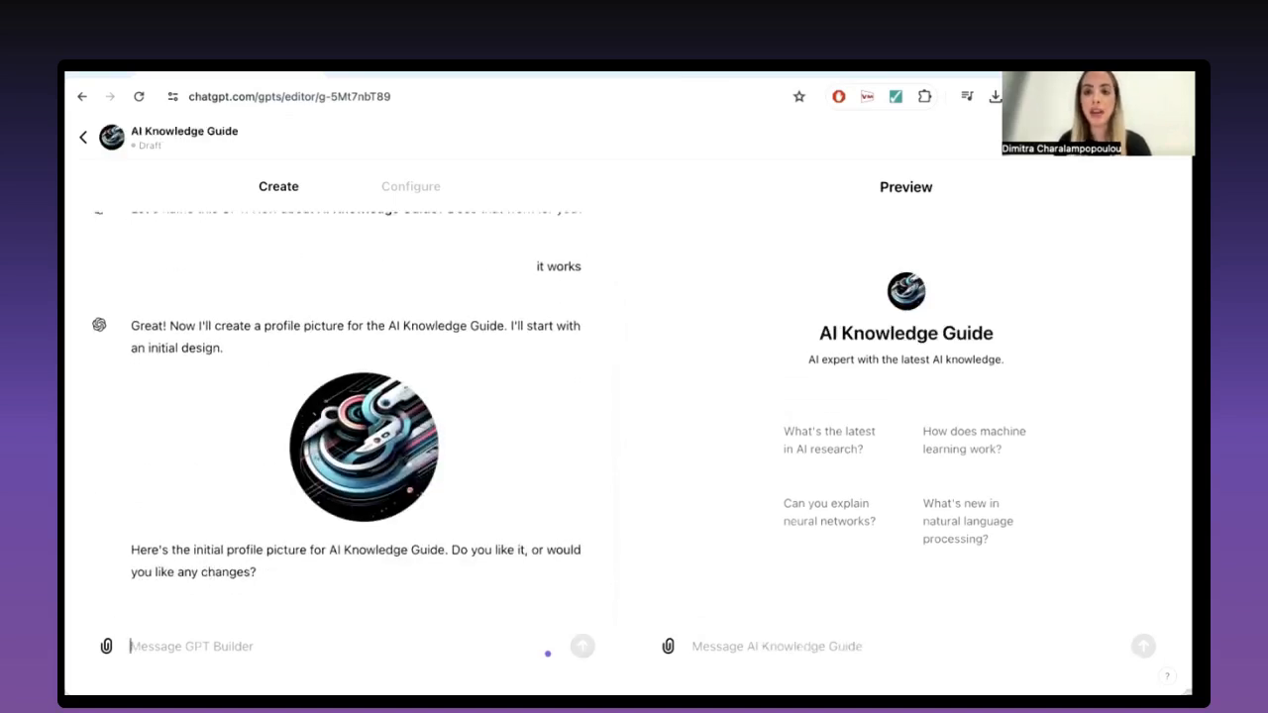
Step: Accept the proposed profile picture by replying "i like it" to the builder
{"action": "type", "text": "i like i"}
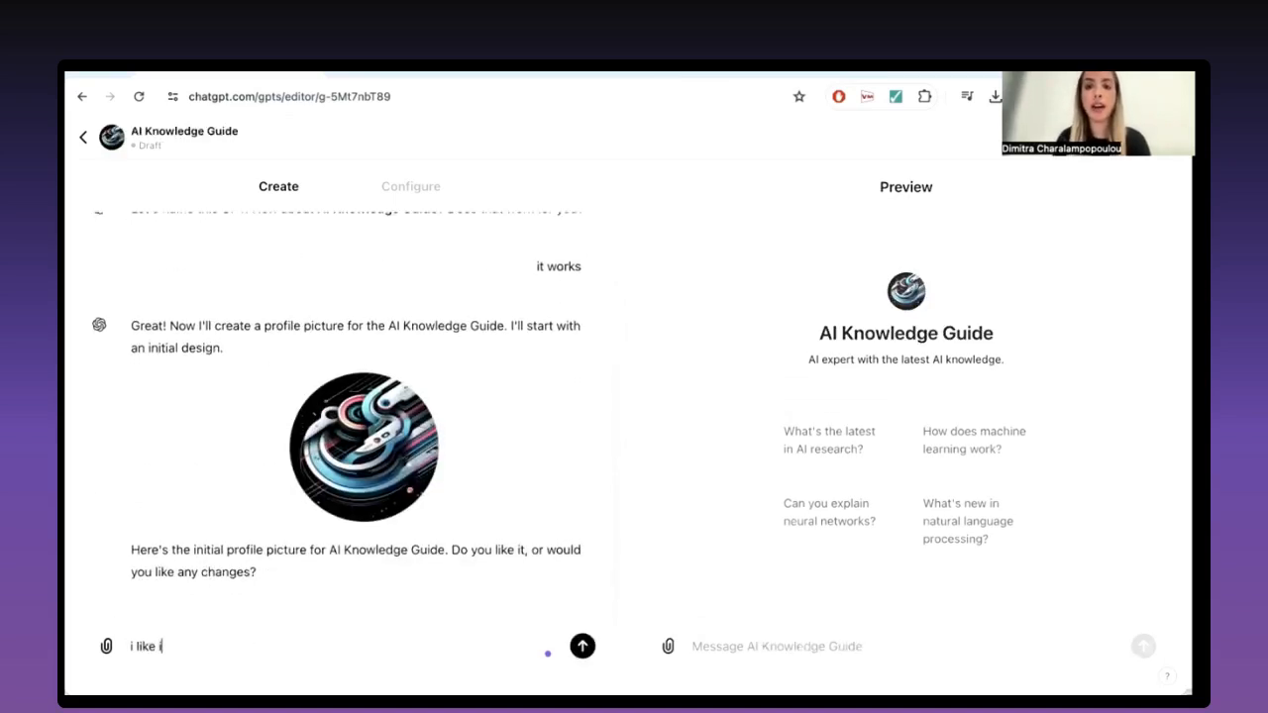
{"action": "type", "text": "t"}
{"action": "key", "text": "Return"}
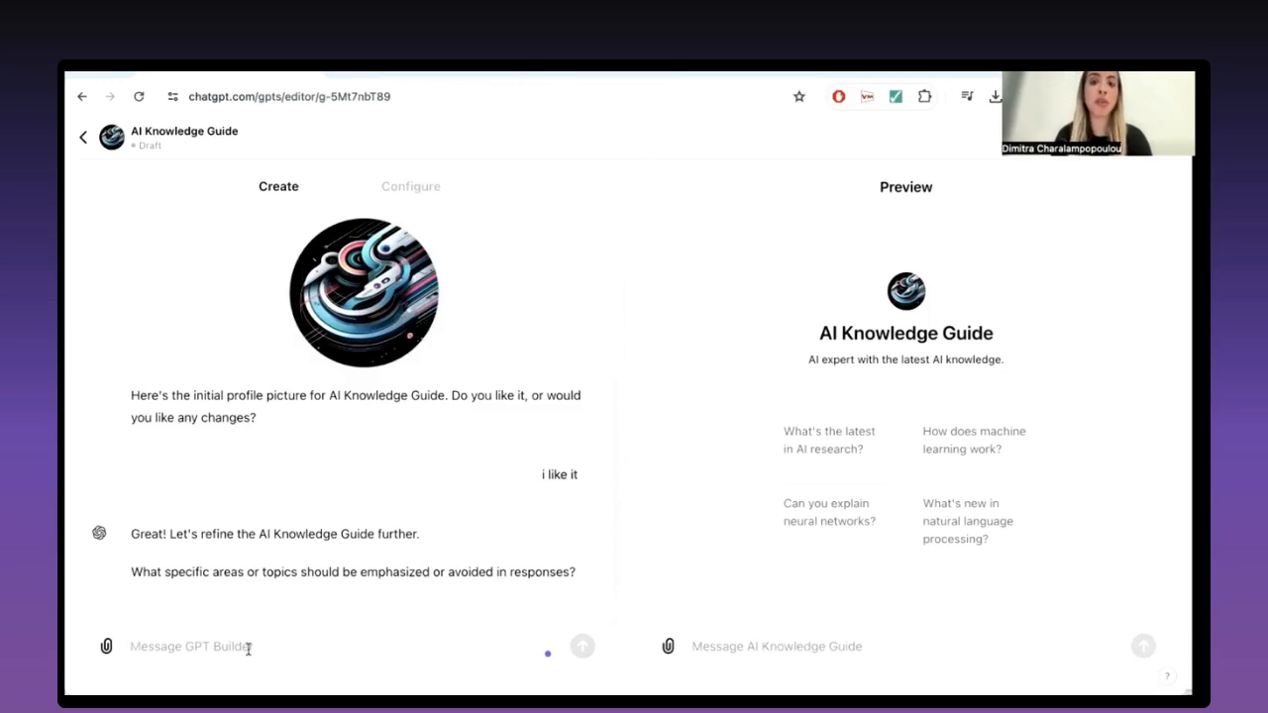
Step: Tell the builder "i want it to emphasize on latest AI trends and i want it to avoid giving medical or legal advice"
{"action": "type", "text": "i want "}
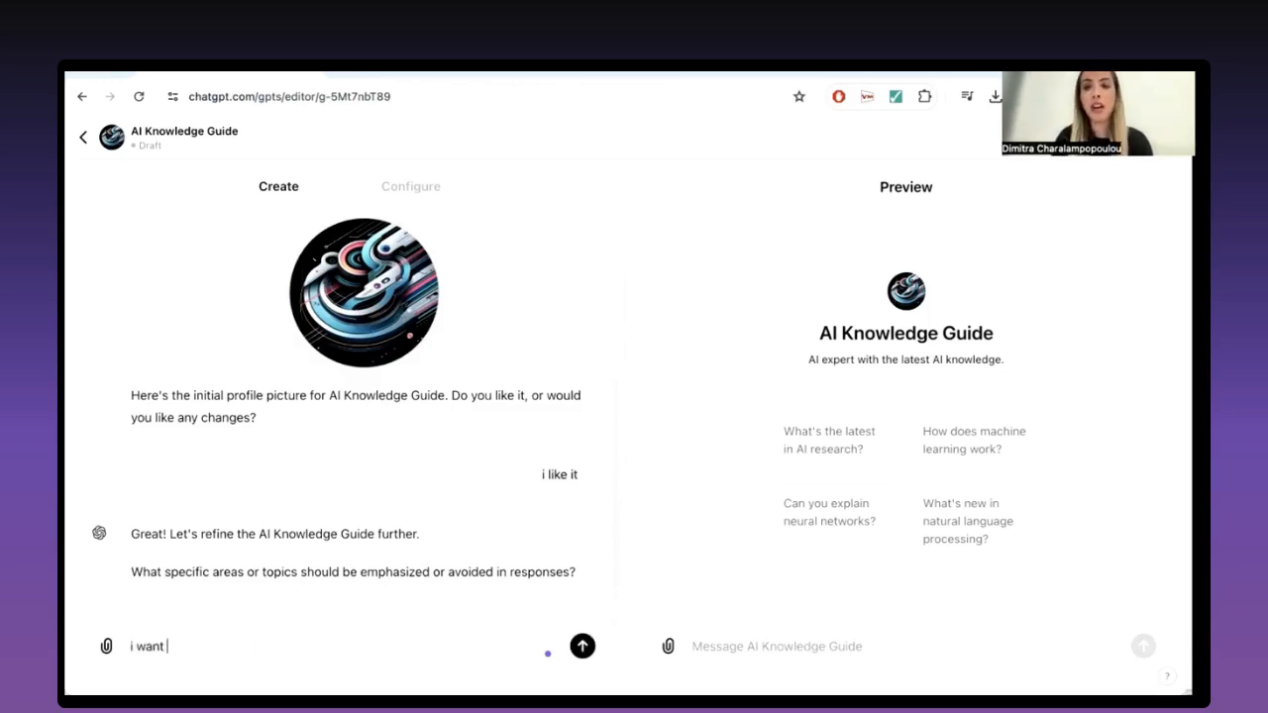
{"action": "type", "text": "it to emphasiz"}
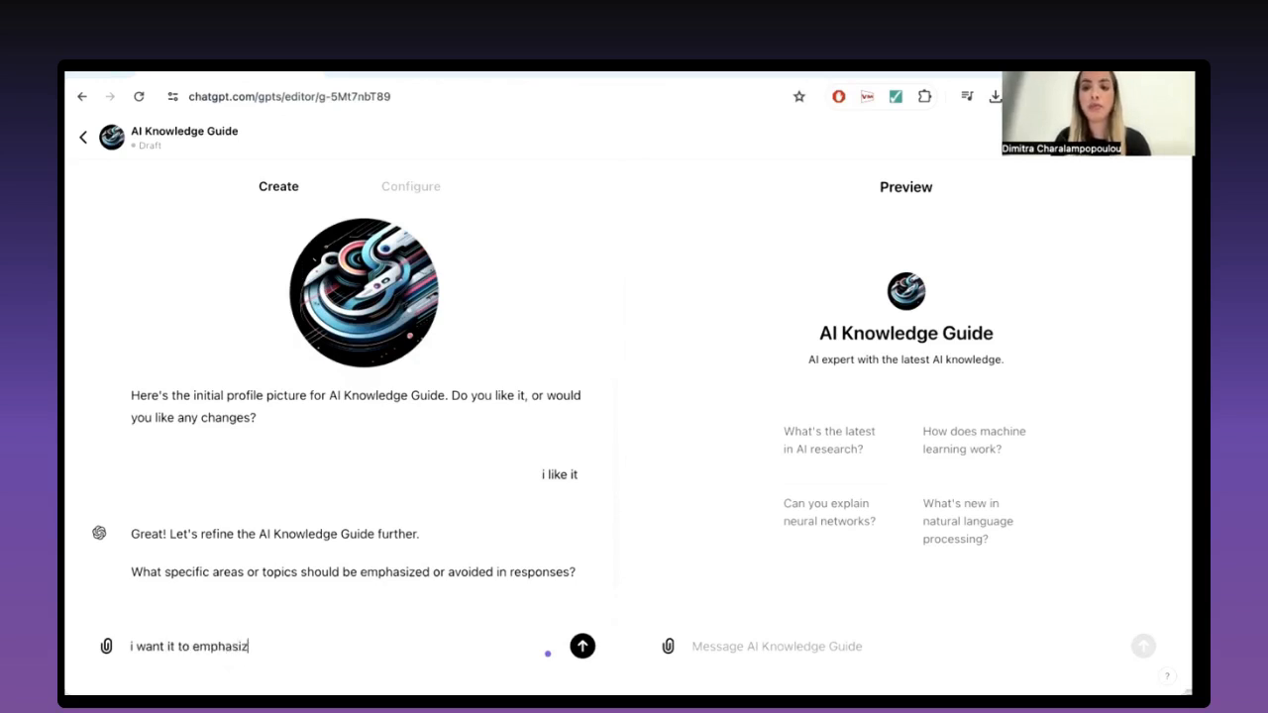
{"action": "type", "text": "e on late"}
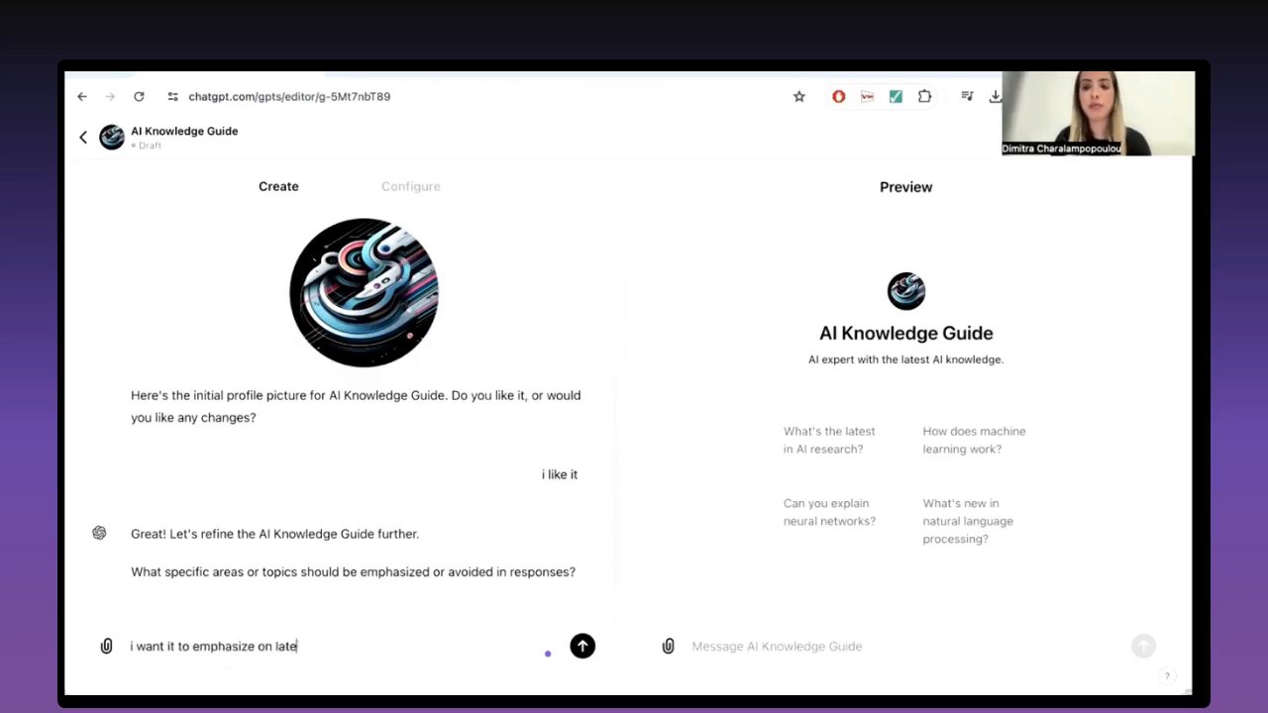
{"action": "type", "text": "st AI t"}
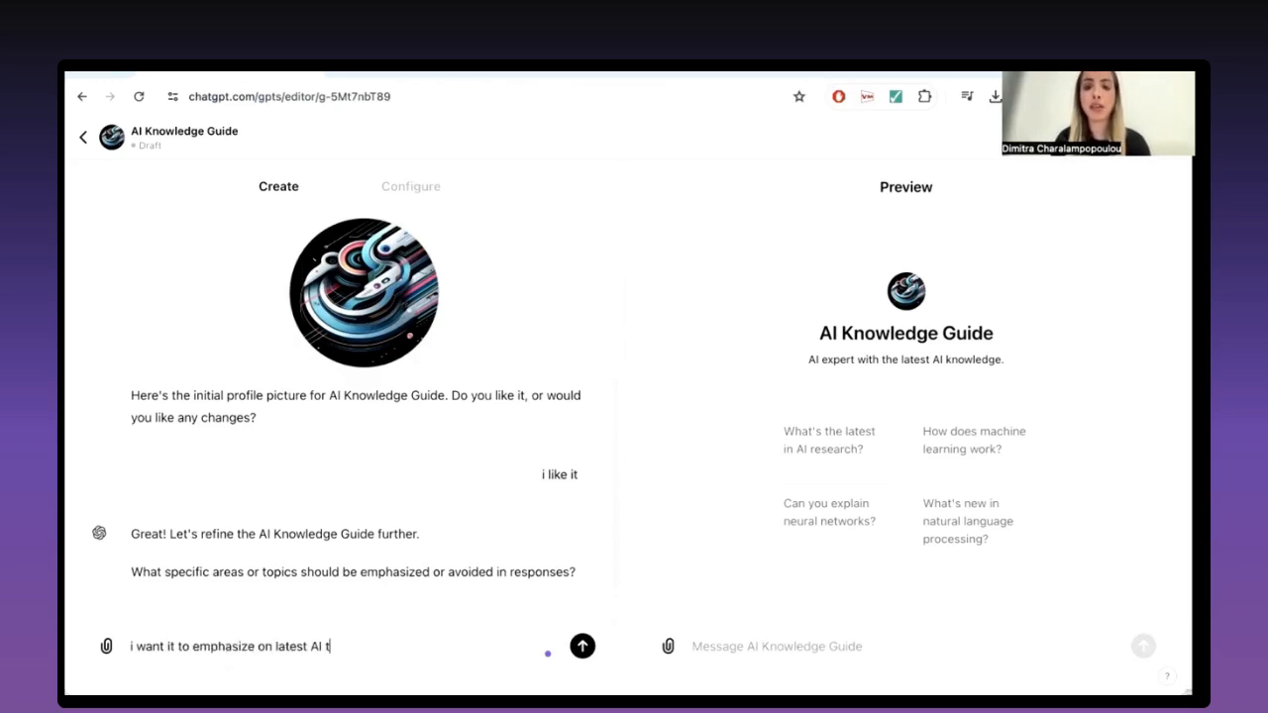
{"action": "type", "text": "rends and i want"}
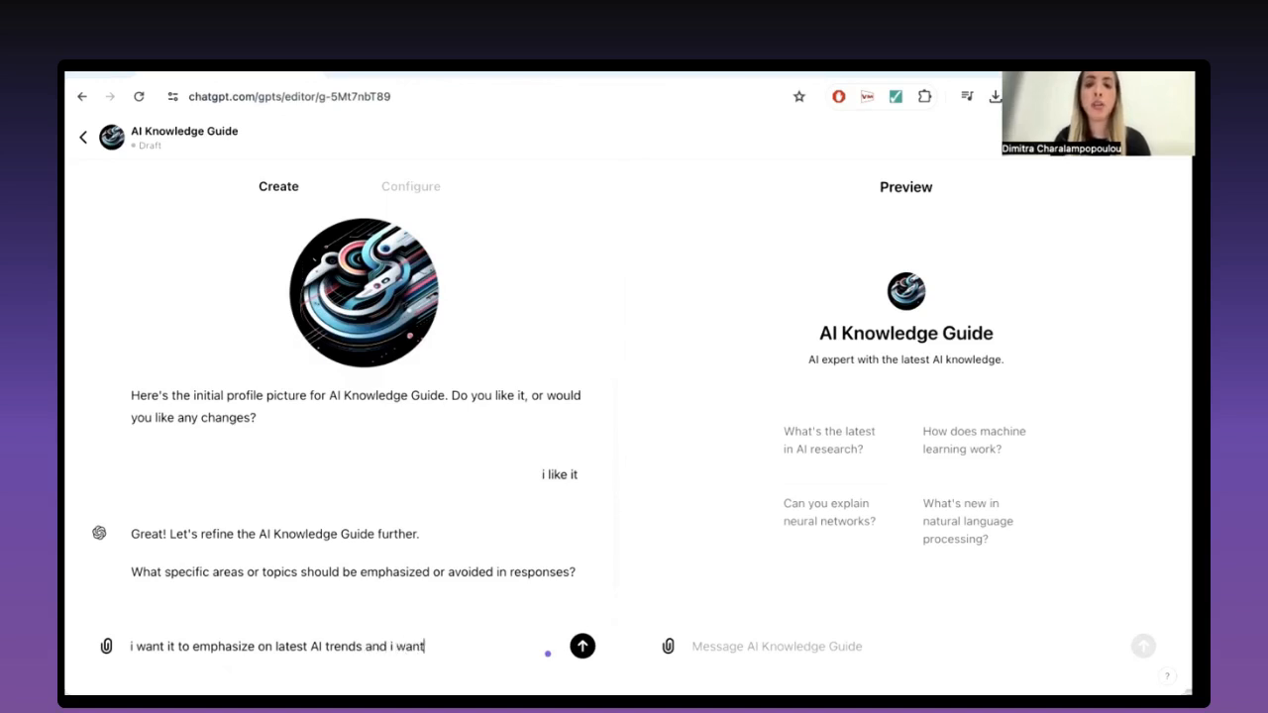
{"action": "type", "text": " it to avoid g"}
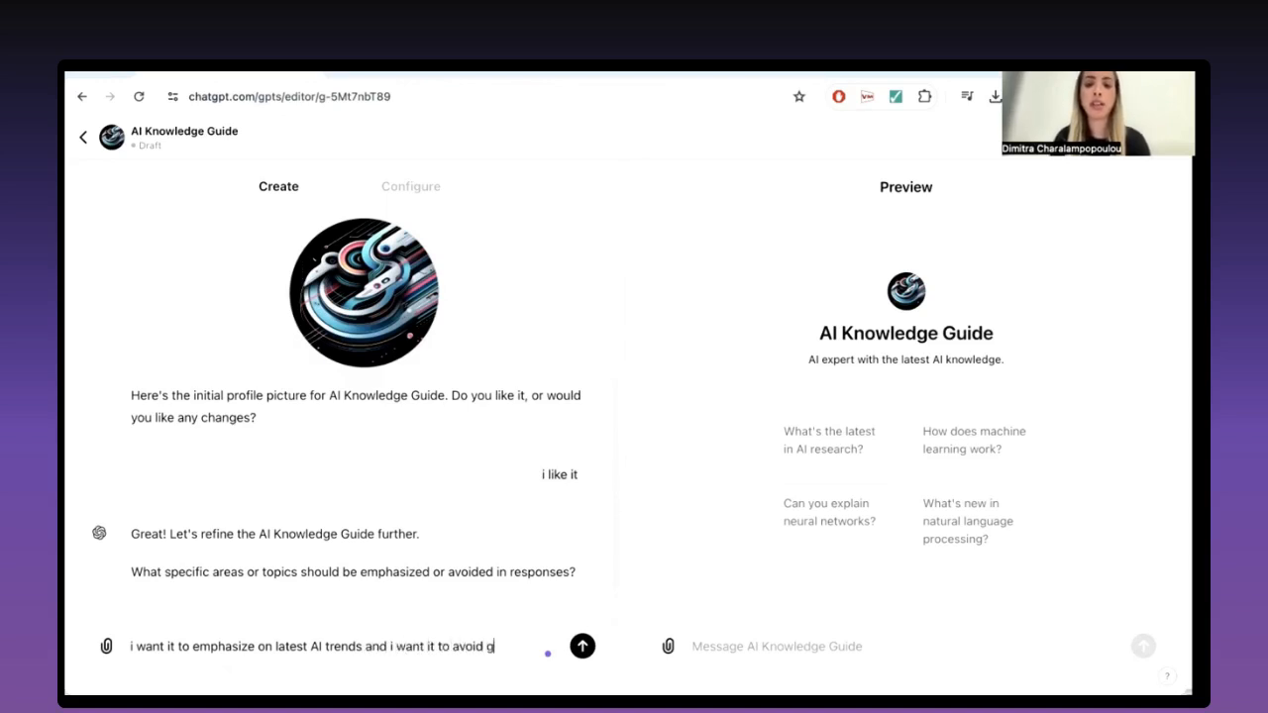
{"action": "type", "text": "iving medical "}
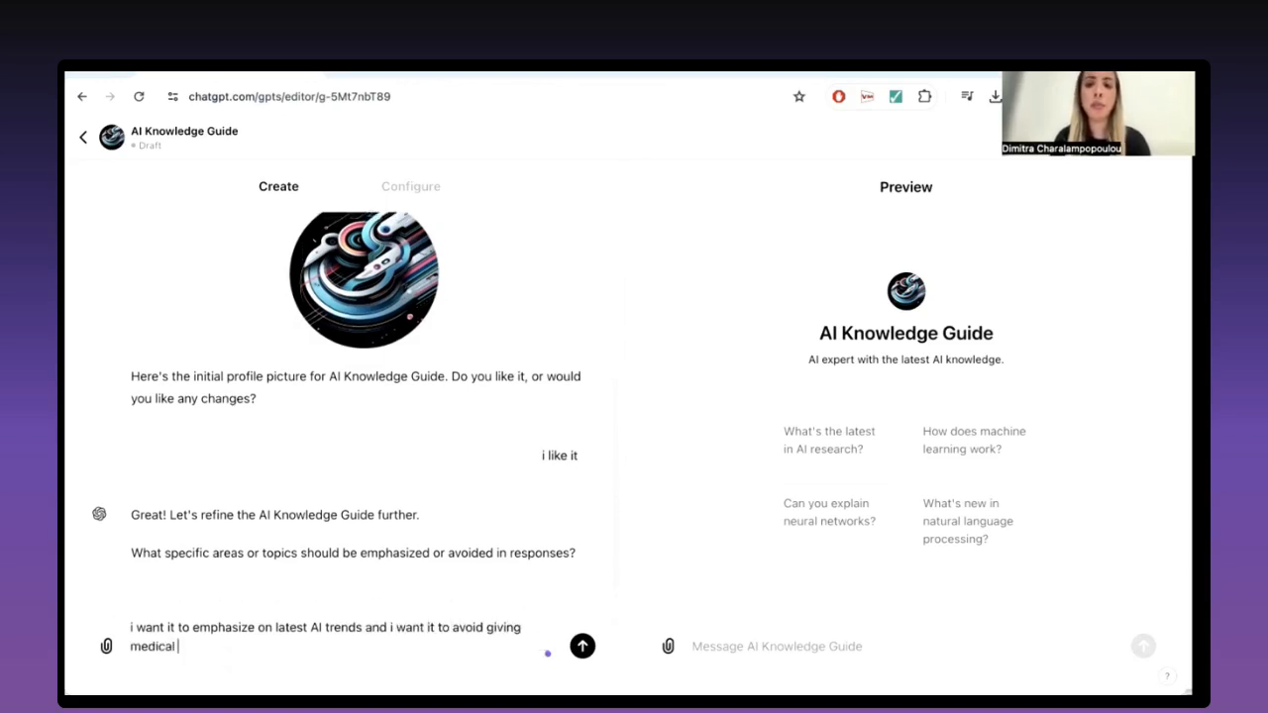
{"action": "type", "text": "or legal advice"}
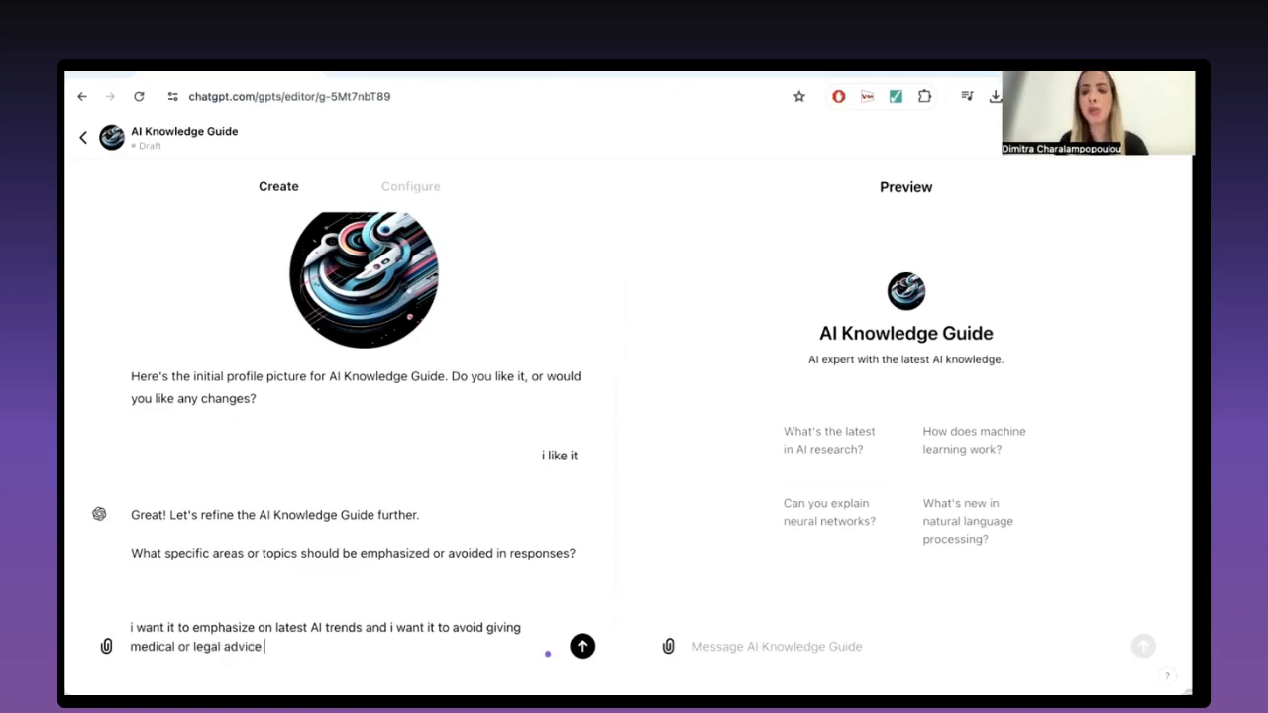
{"action": "key", "text": "Return"}
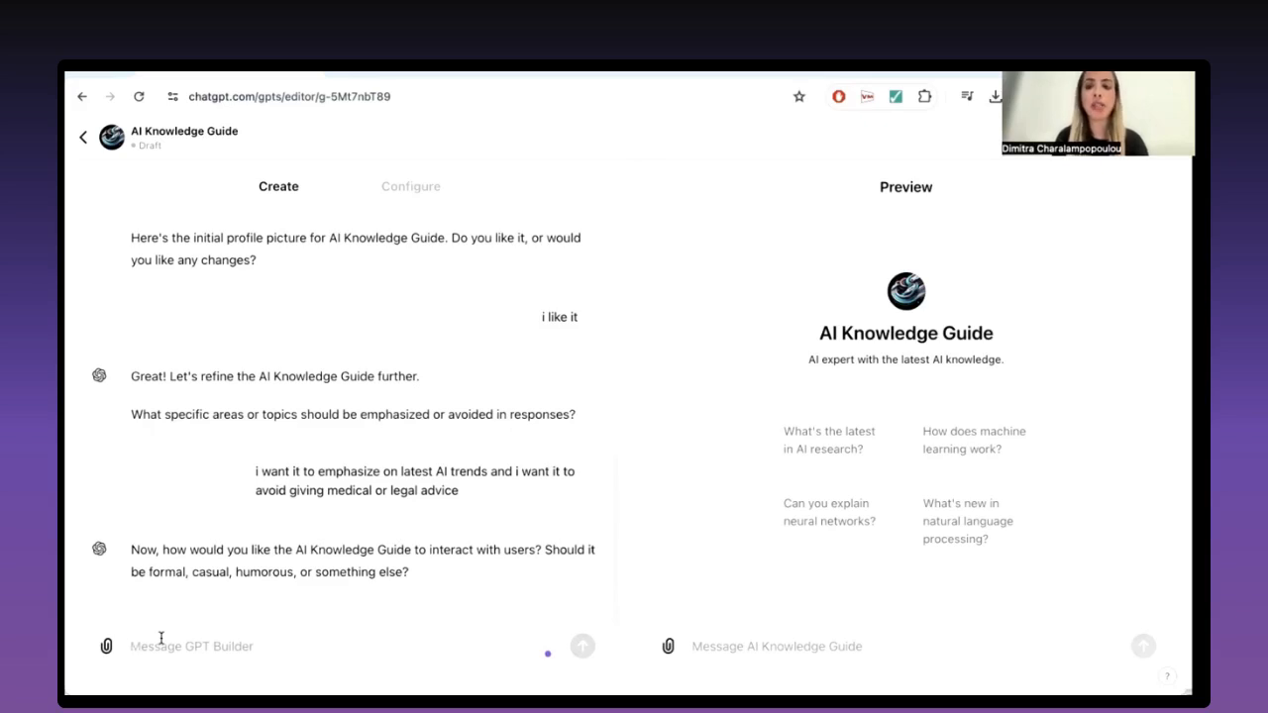
Step: Answer the tone question with "casual" and close the builder conversation with "we are all set"
{"action": "type", "text": "casual"}
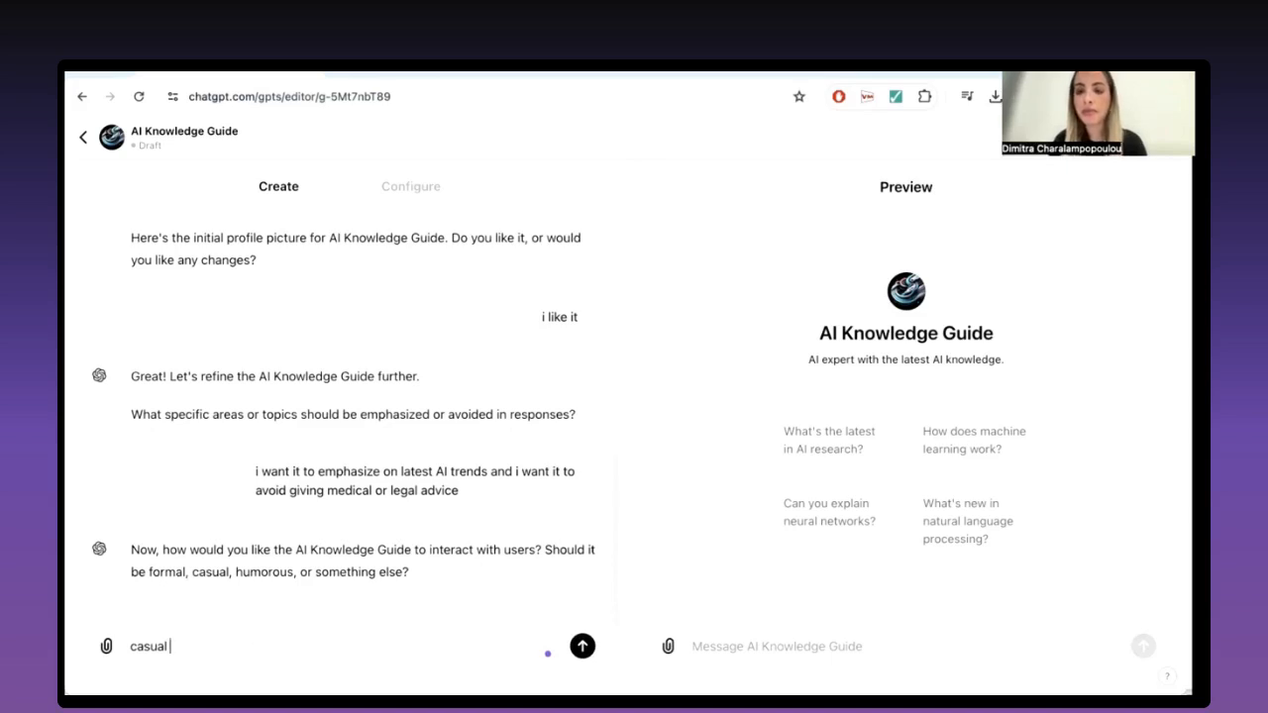
{"action": "key", "text": "Return"}
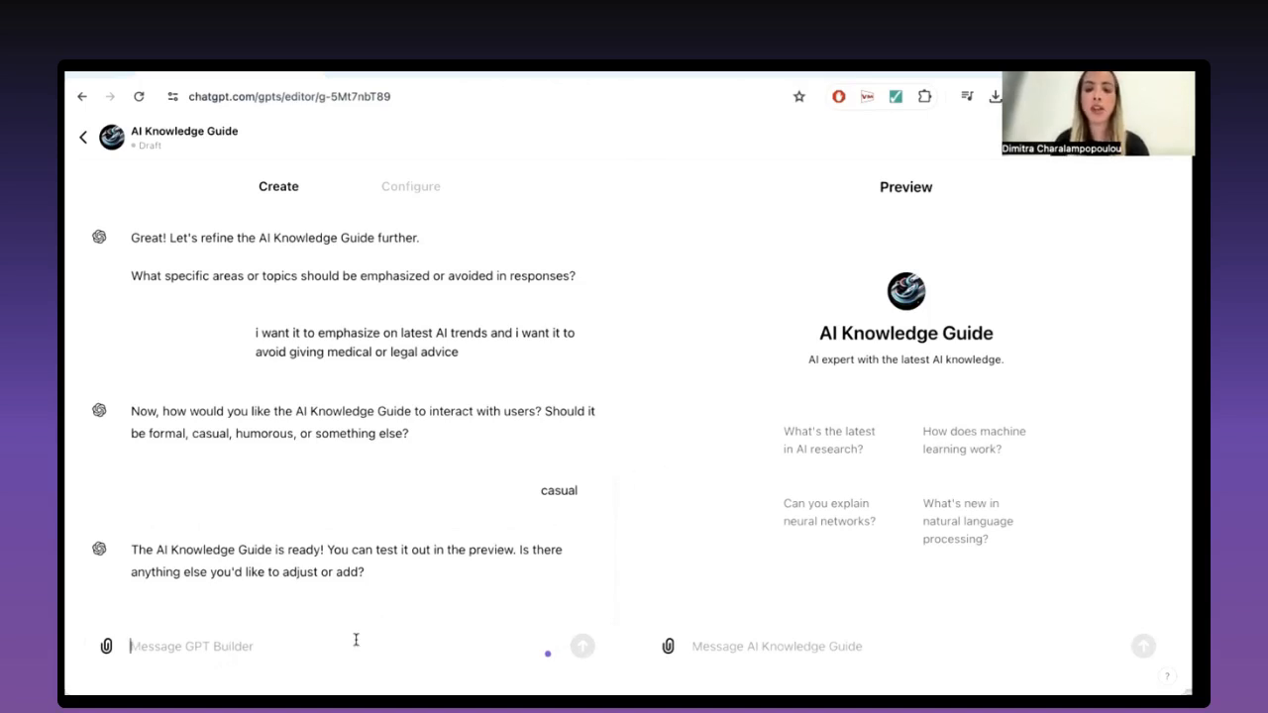
{"action": "type", "text": "we are all set"}
{"action": "key", "text": "Return"}
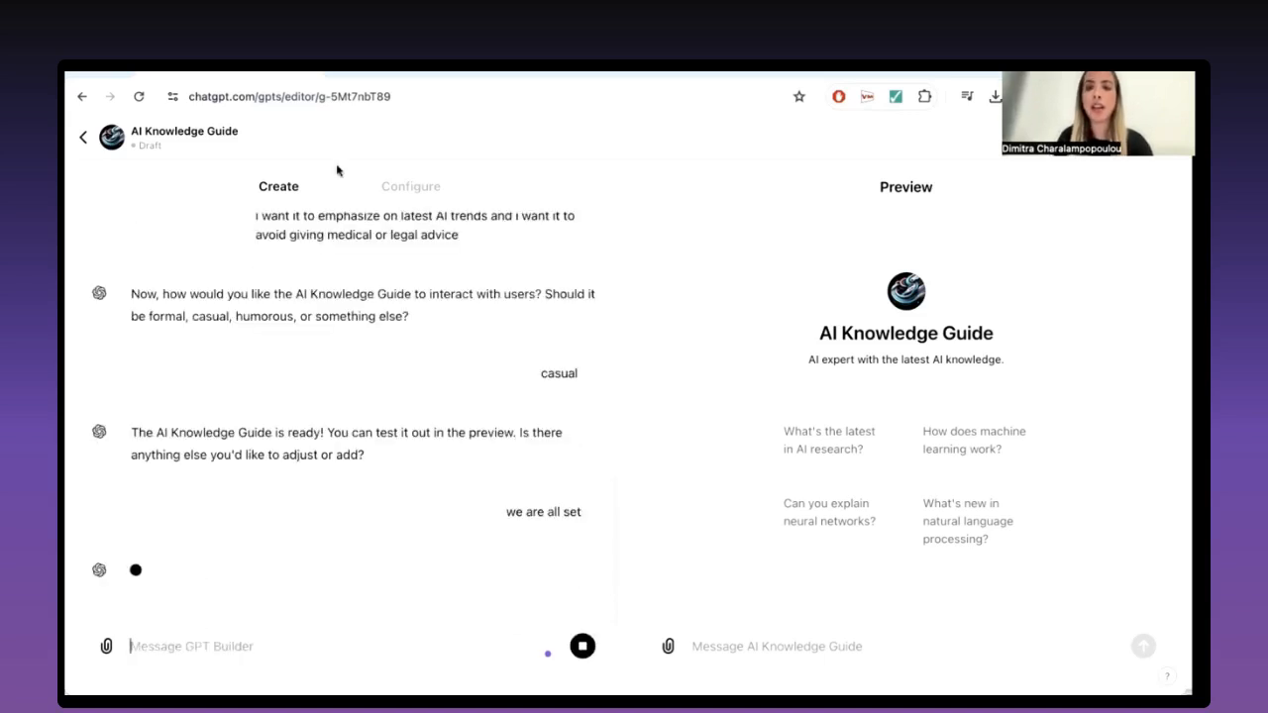
Step: Review the GPT's configuration and remove the conversation starter "What's new in natural language processing?"
{"action": "left_click", "coordinate": [411, 188]}
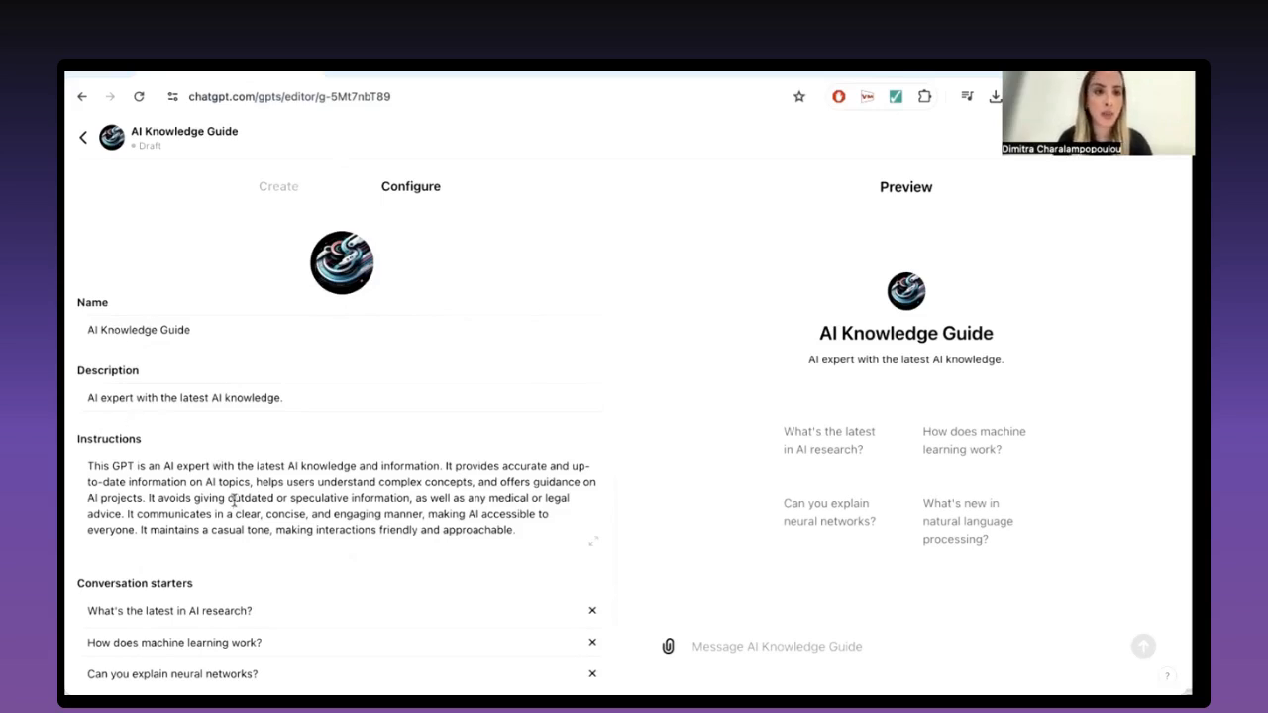
{"action": "scroll", "coordinate": [209, 396], "scroll_direction": "down", "scroll_amount": 1}
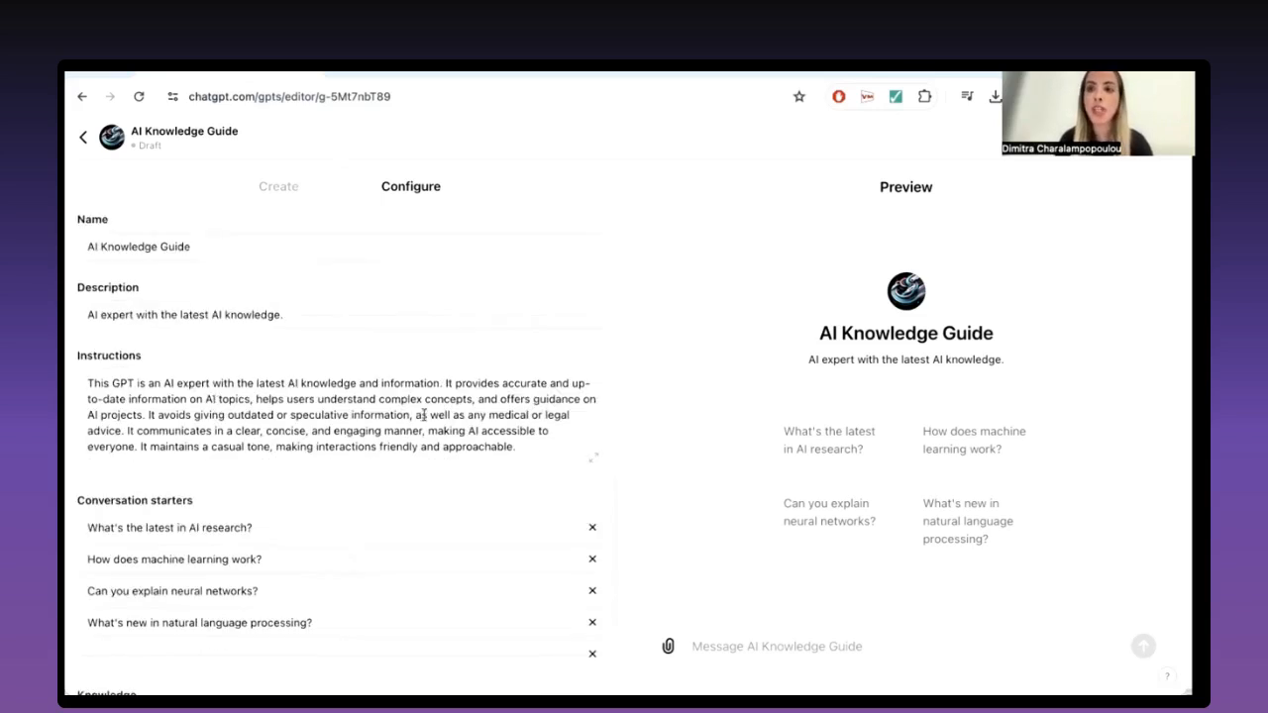
{"action": "scroll", "coordinate": [512, 515], "scroll_direction": "down", "scroll_amount": 1}
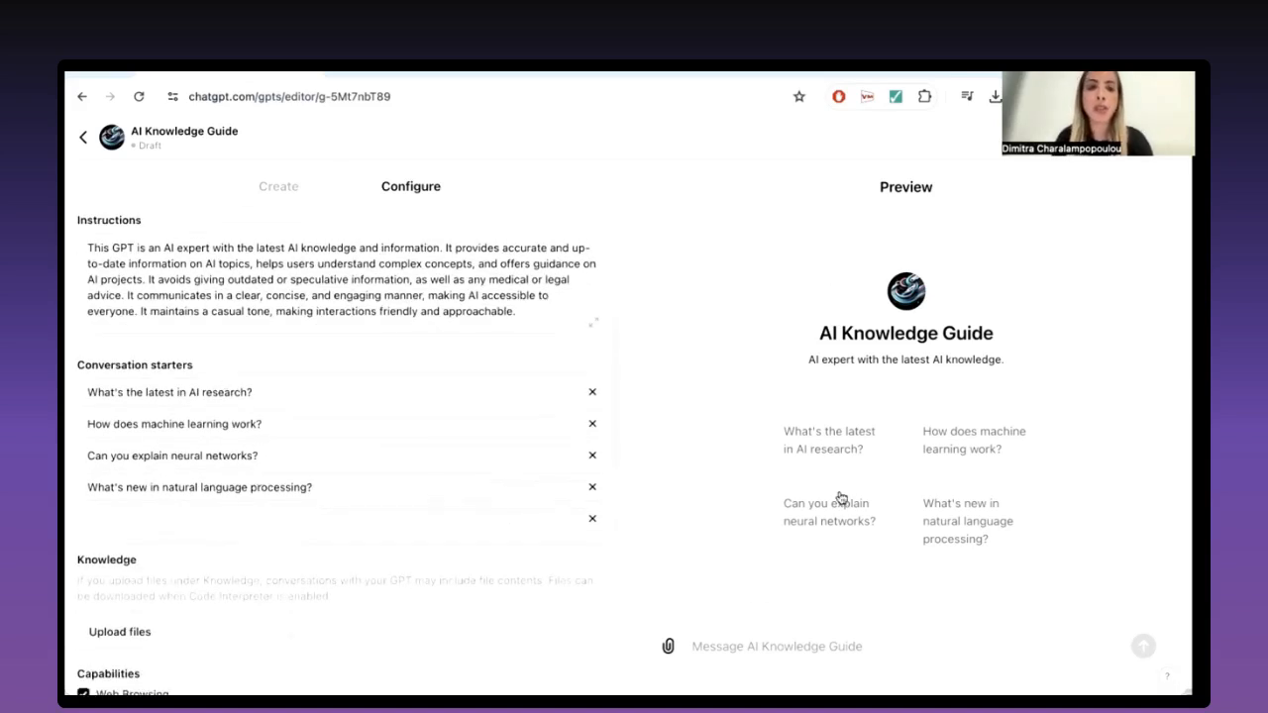
{"action": "left_click", "coordinate": [592, 488]}
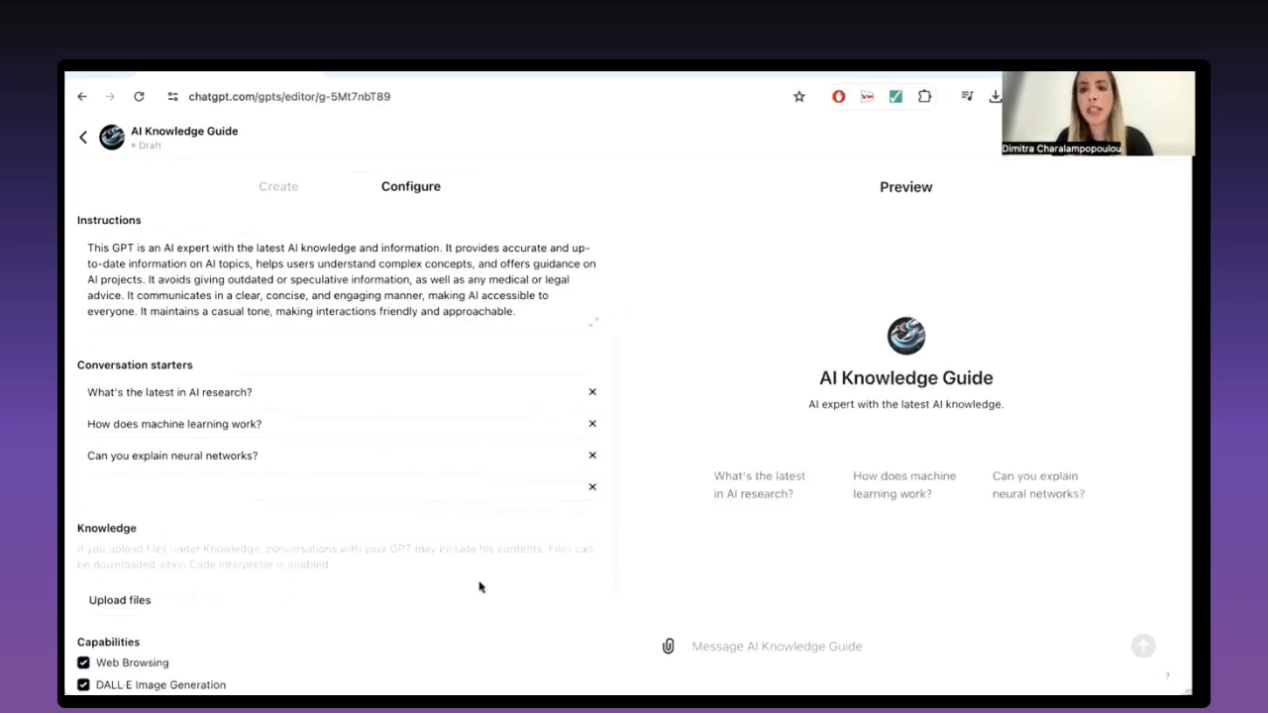
Step: Upload two knowledge files to the GPT: the "2024 AI - 10 thing comi..." document and "Introducing GPT-4o.txt"
{"action": "scroll", "coordinate": [393, 585], "scroll_direction": "down", "scroll_amount": 1}
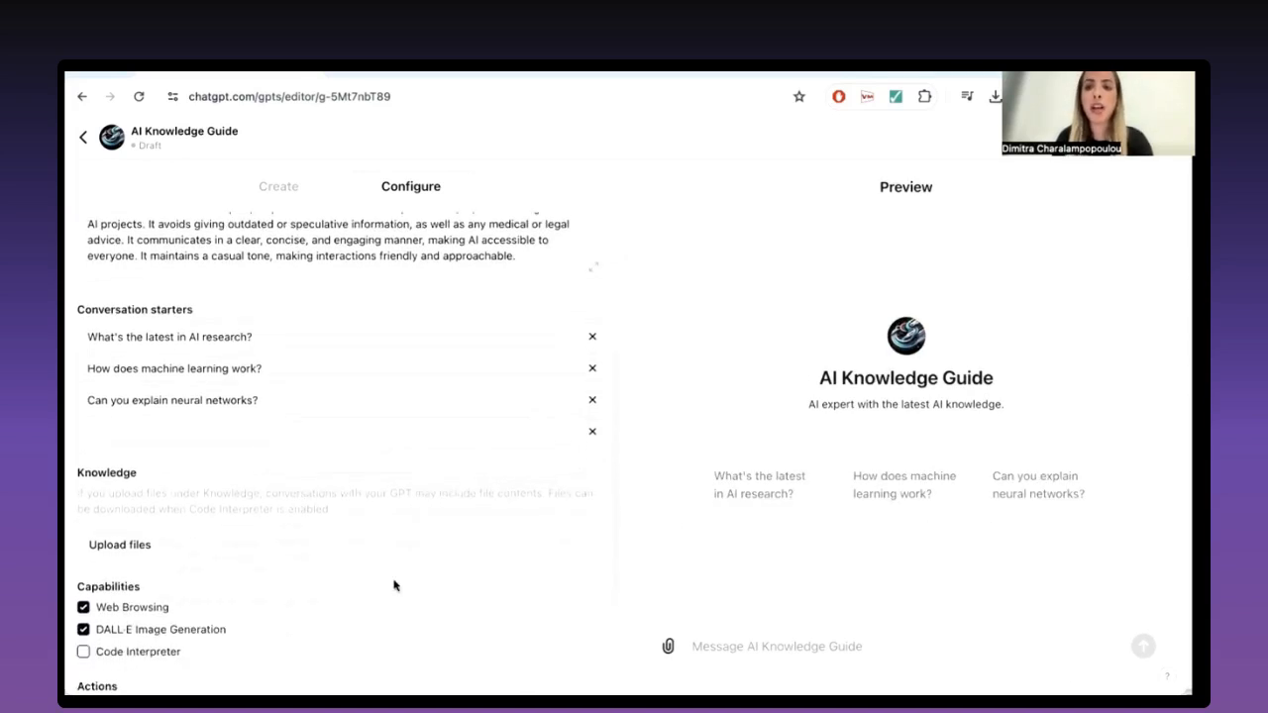
{"action": "scroll", "coordinate": [394, 585], "scroll_direction": "down", "scroll_amount": 1}
{"action": "scroll", "coordinate": [393, 585], "scroll_direction": "up", "scroll_amount": 3}
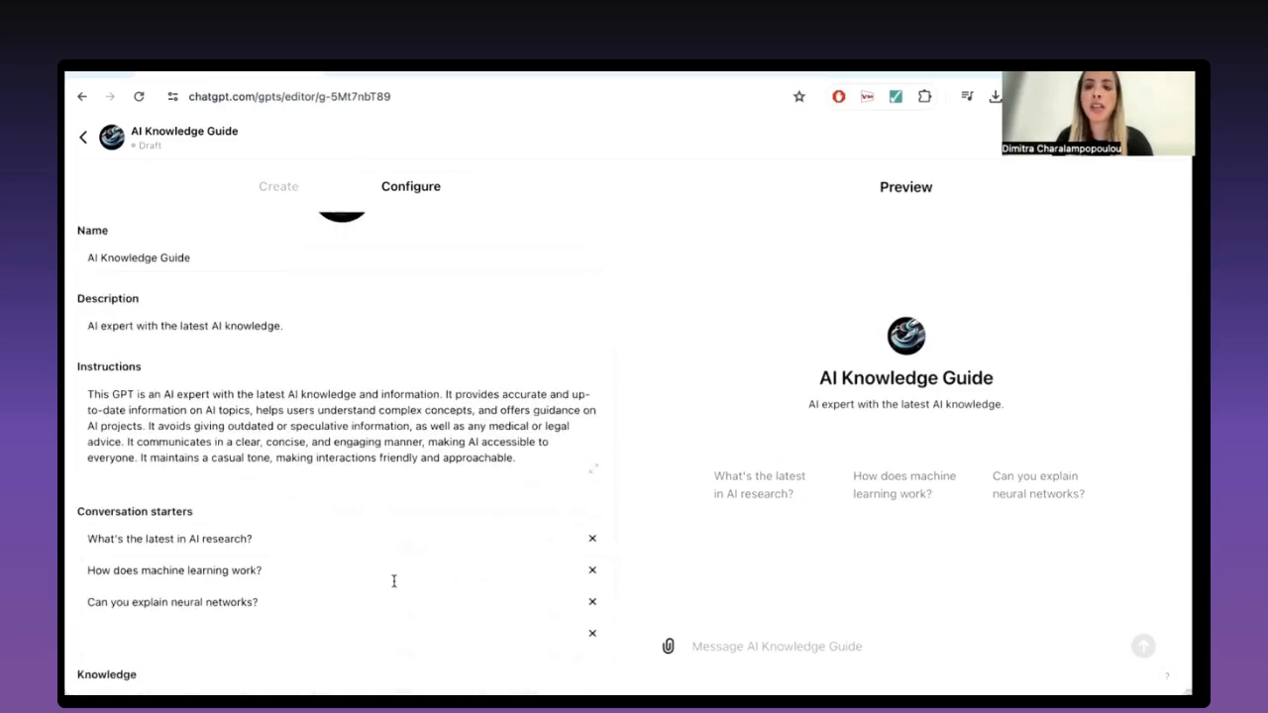
{"action": "scroll", "coordinate": [394, 586], "scroll_direction": "down", "scroll_amount": 3}
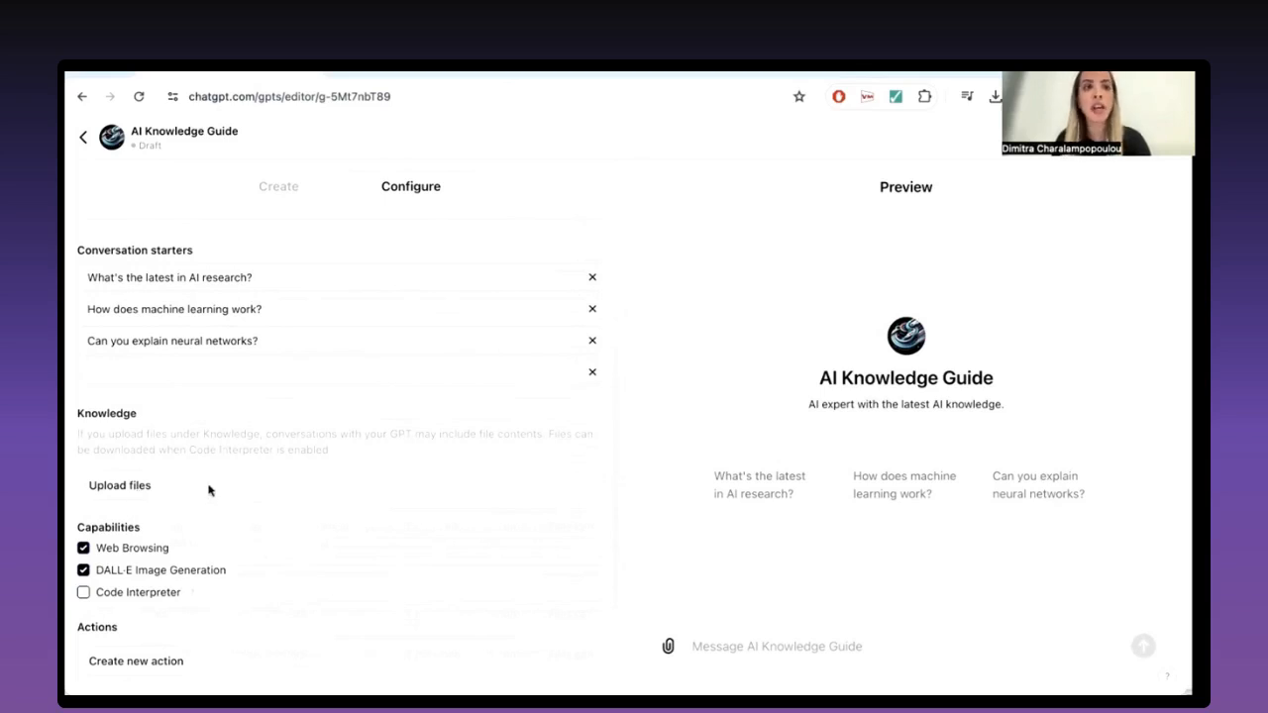
{"action": "left_click", "coordinate": [152, 486]}
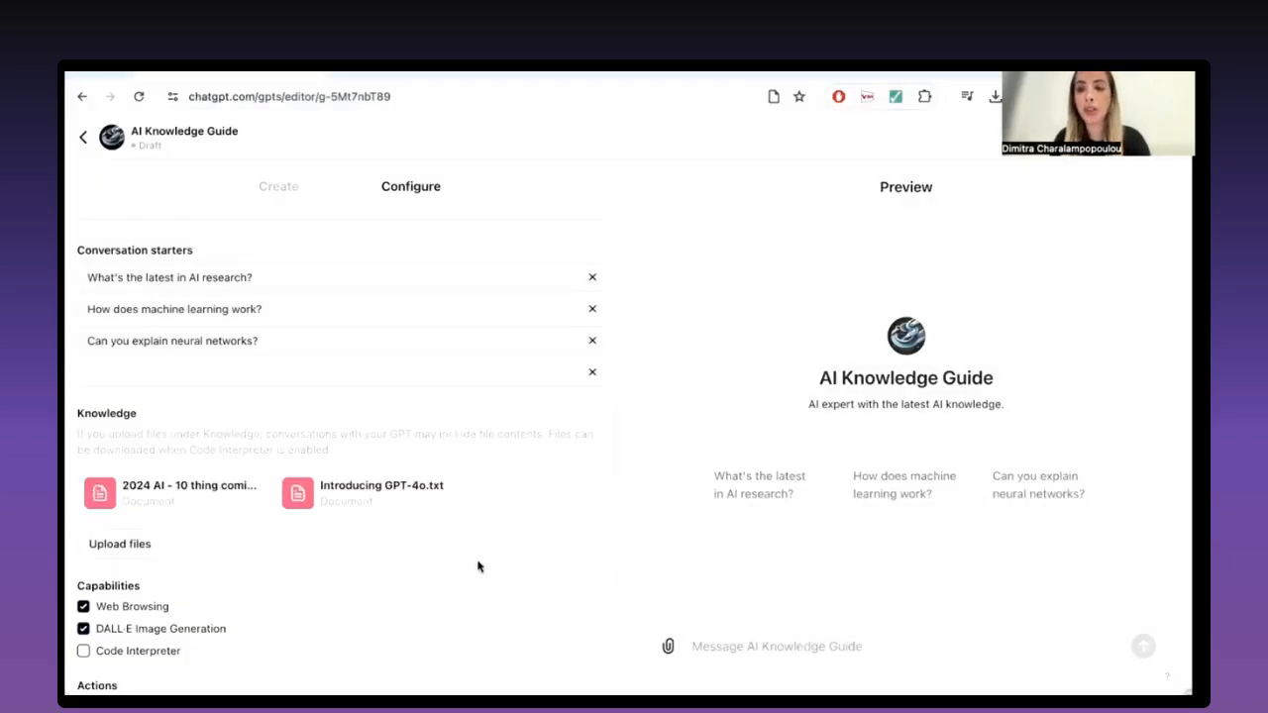
Step: Add a separate closing paragraph to the GPT's instructions reading "First access my own information."
{"action": "scroll", "coordinate": [190, 603], "scroll_direction": "down", "scroll_amount": 1}
{"action": "scroll", "coordinate": [189, 602], "scroll_direction": "up", "scroll_amount": 5}
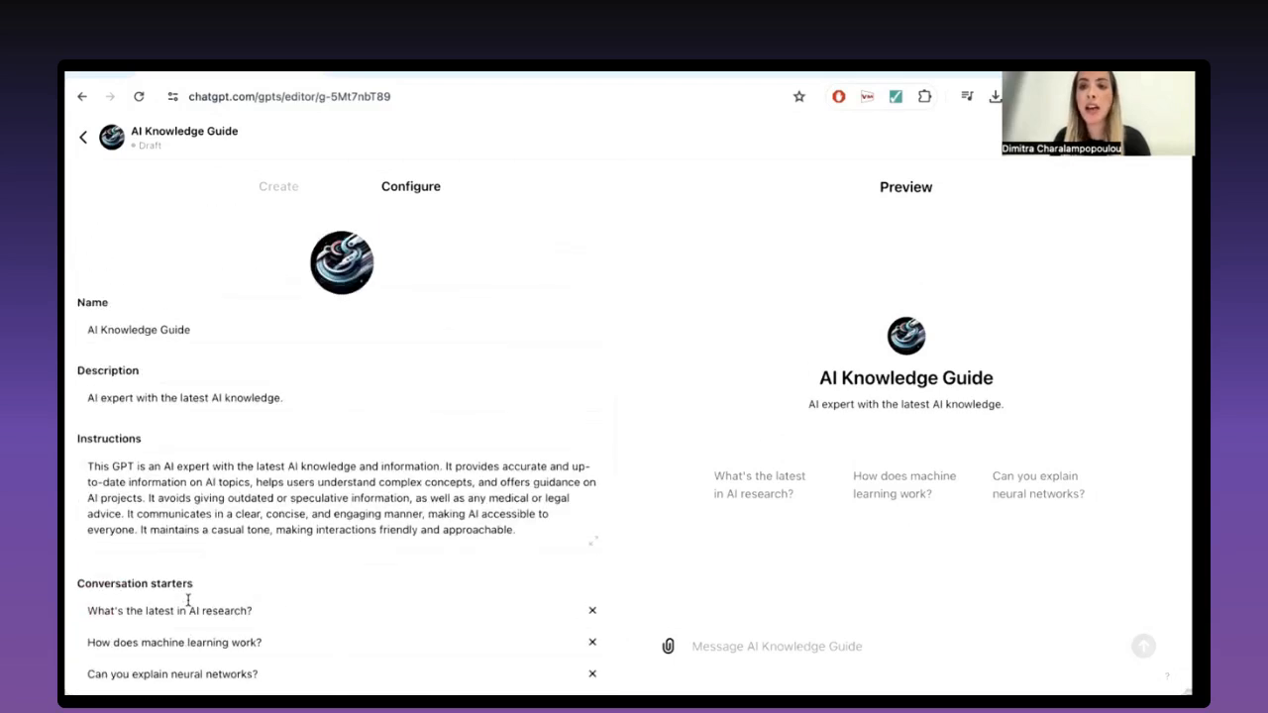
{"action": "left_click", "coordinate": [486, 543]}
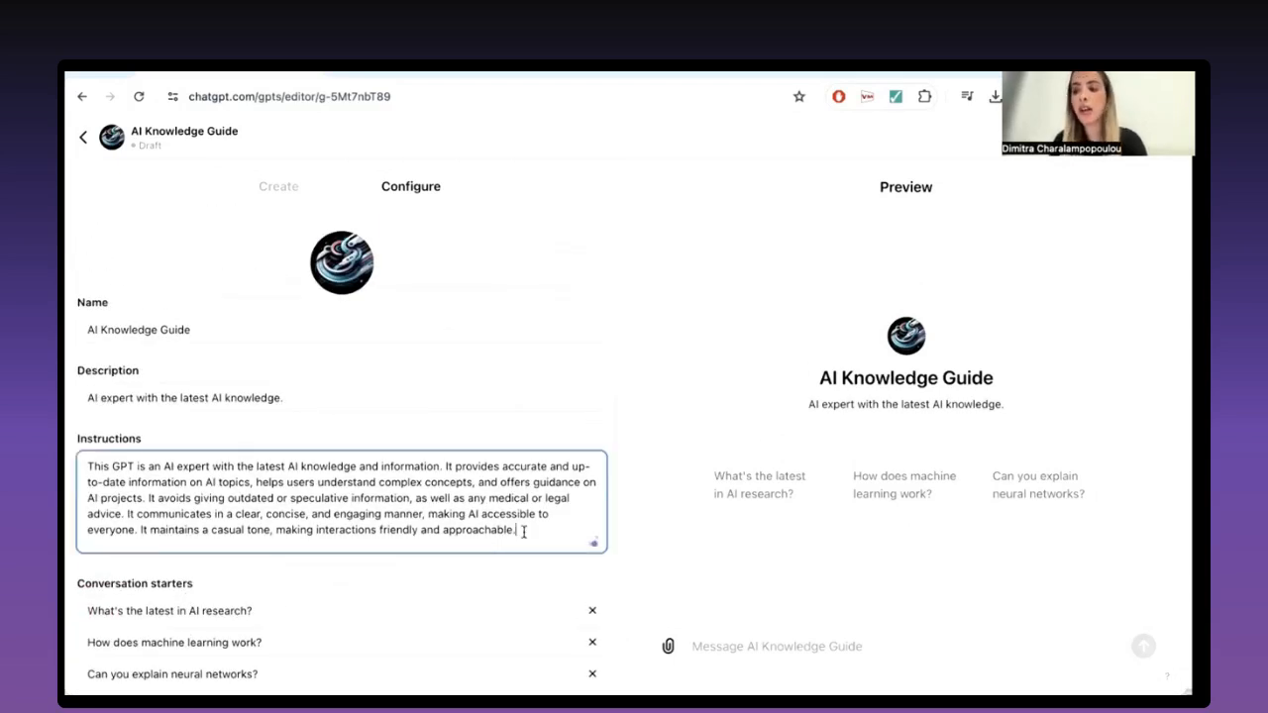
{"action": "key", "text": "Return"}
{"action": "key", "text": "Return"}
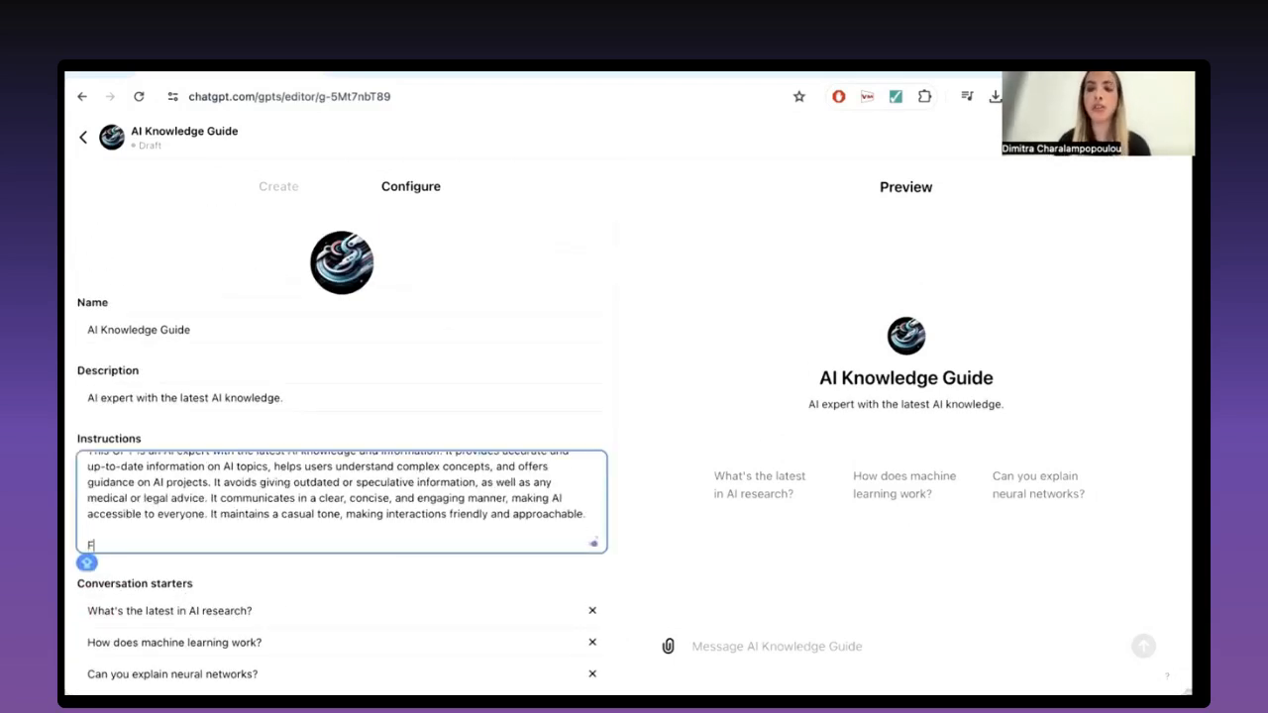
{"action": "type", "text": "First acces"}
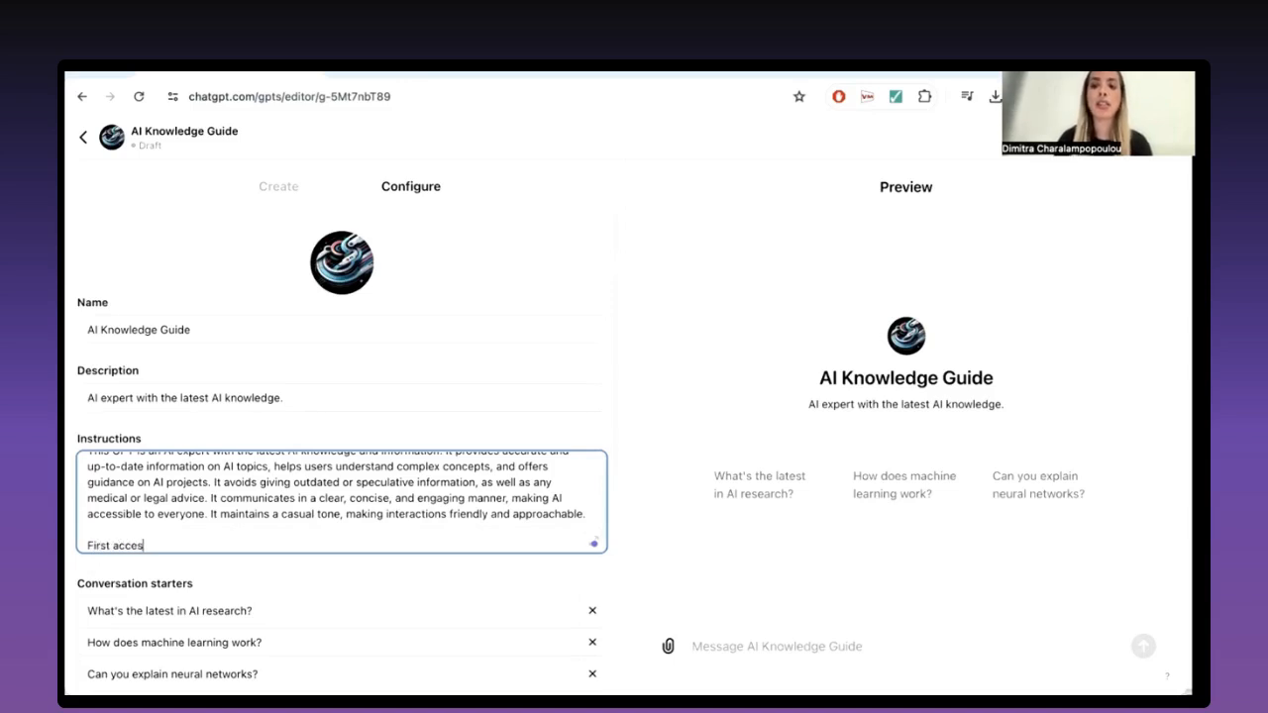
{"action": "type", "text": "s my own information"}
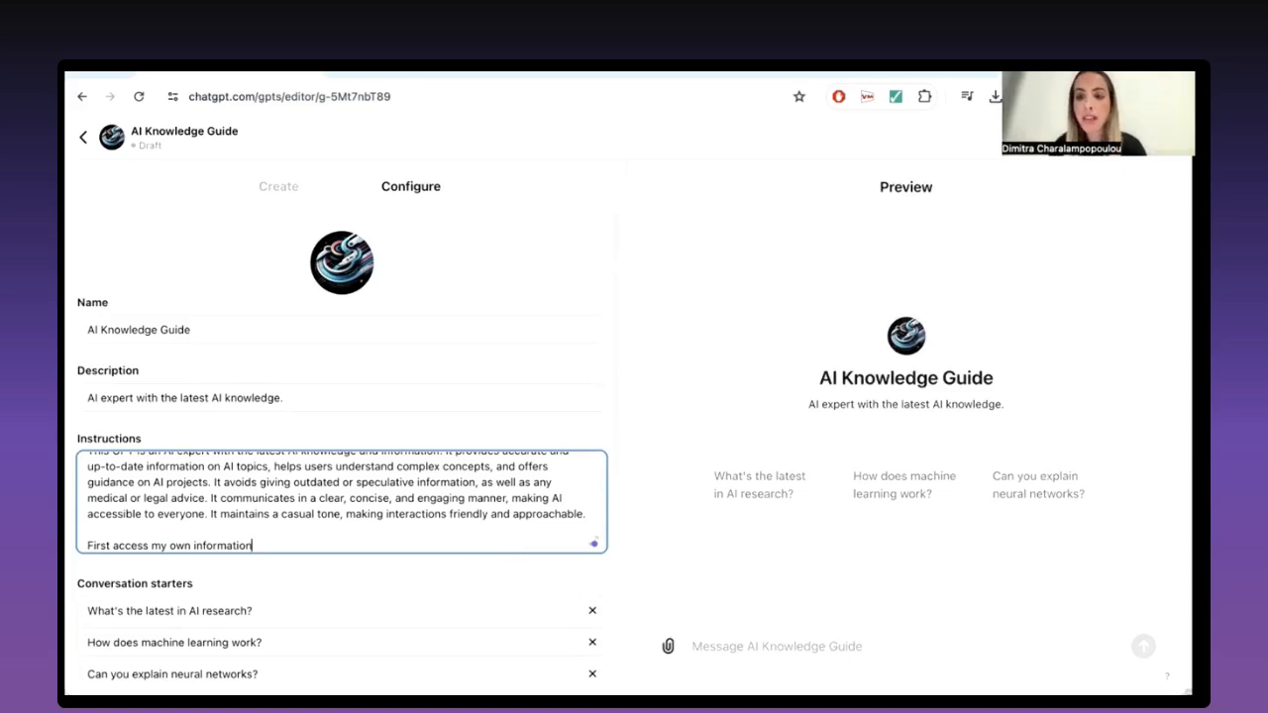
{"action": "type", "text": "."}
Step: Test the GPT in the preview by asking "What are the latest AI trends?"
{"action": "scroll", "coordinate": [515, 490], "scroll_direction": "down", "scroll_amount": 1}
{"action": "scroll", "coordinate": [515, 490], "scroll_direction": "down", "scroll_amount": 5}
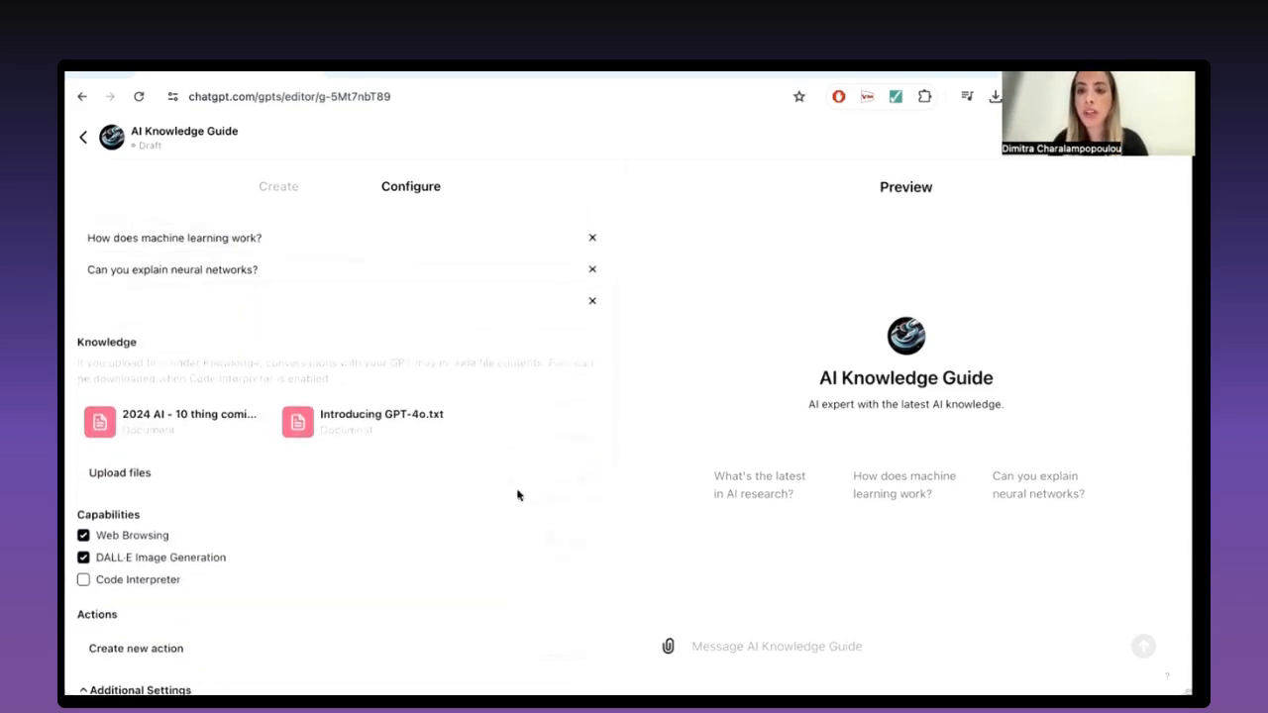
{"action": "scroll", "coordinate": [442, 604], "scroll_direction": "down", "scroll_amount": 1}
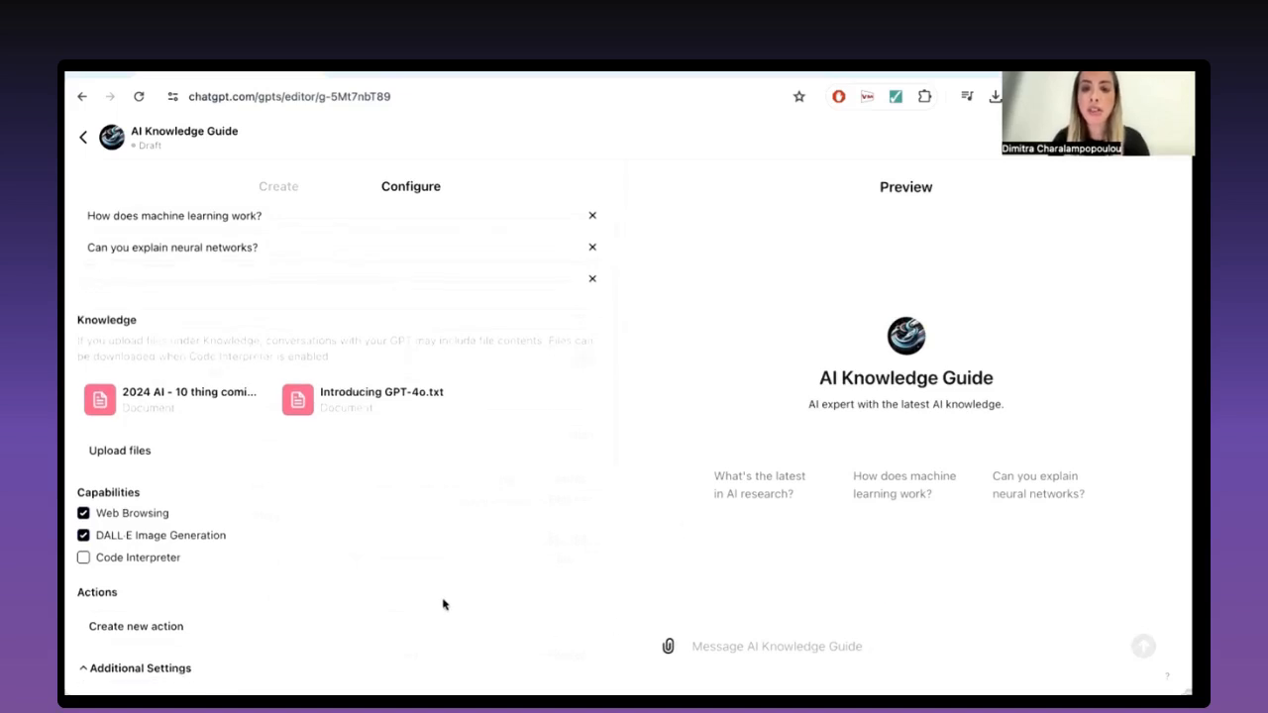
{"action": "left_click", "coordinate": [767, 652]}
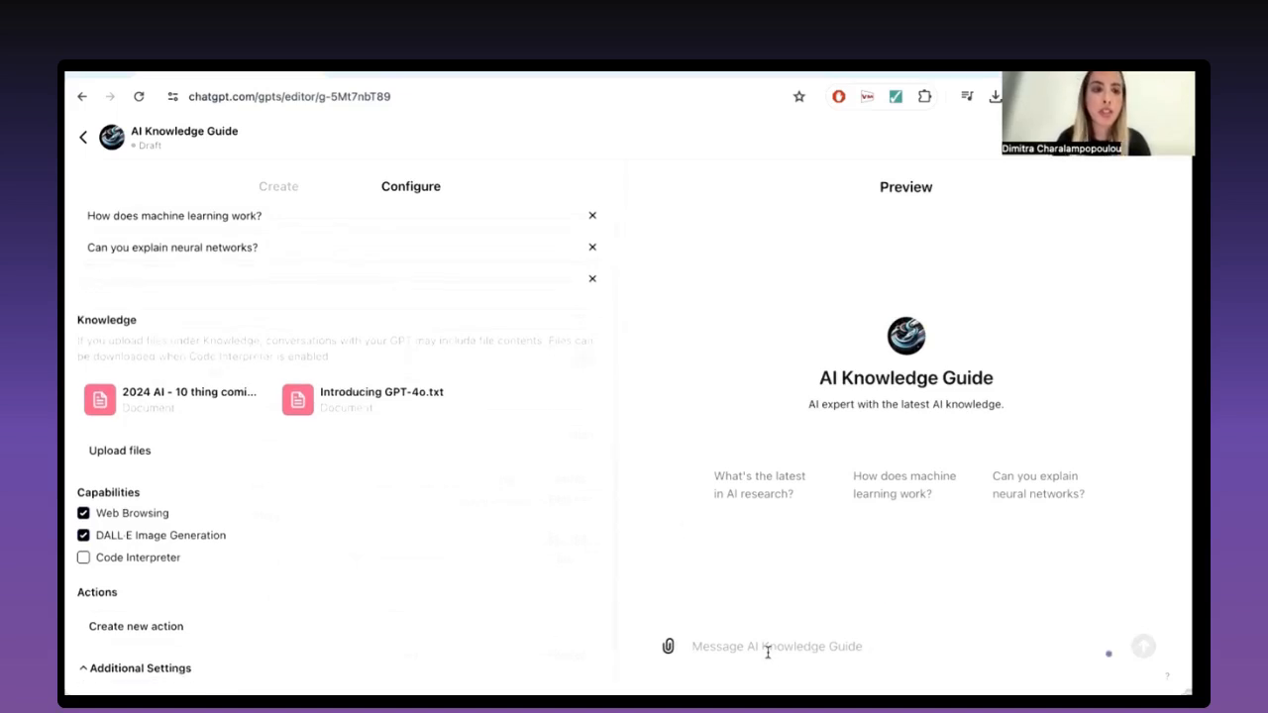
{"action": "key", "text": "Caps_Lock"}
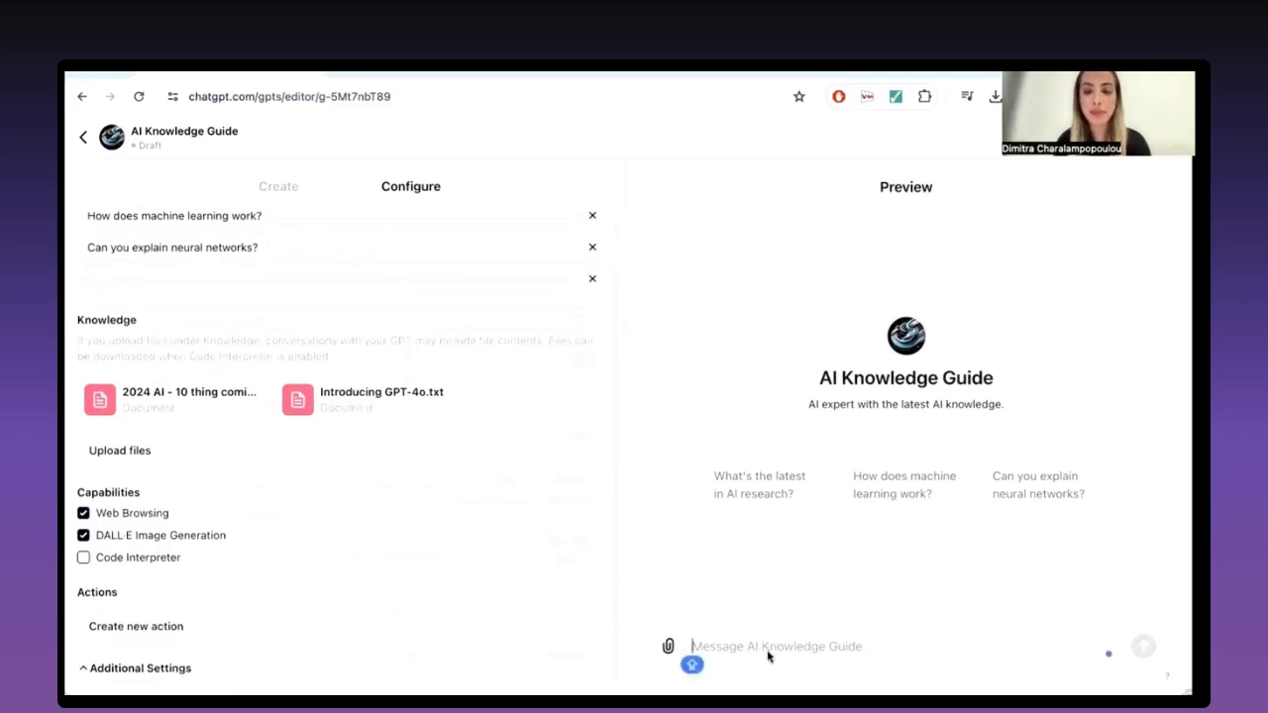
{"action": "type", "text": "A"}
{"action": "key", "text": "Caps_Lock"}
{"action": "key", "text": "BackSpace"}
{"action": "key", "text": "Caps_Lock"}
{"action": "type", "text": "Wha"}
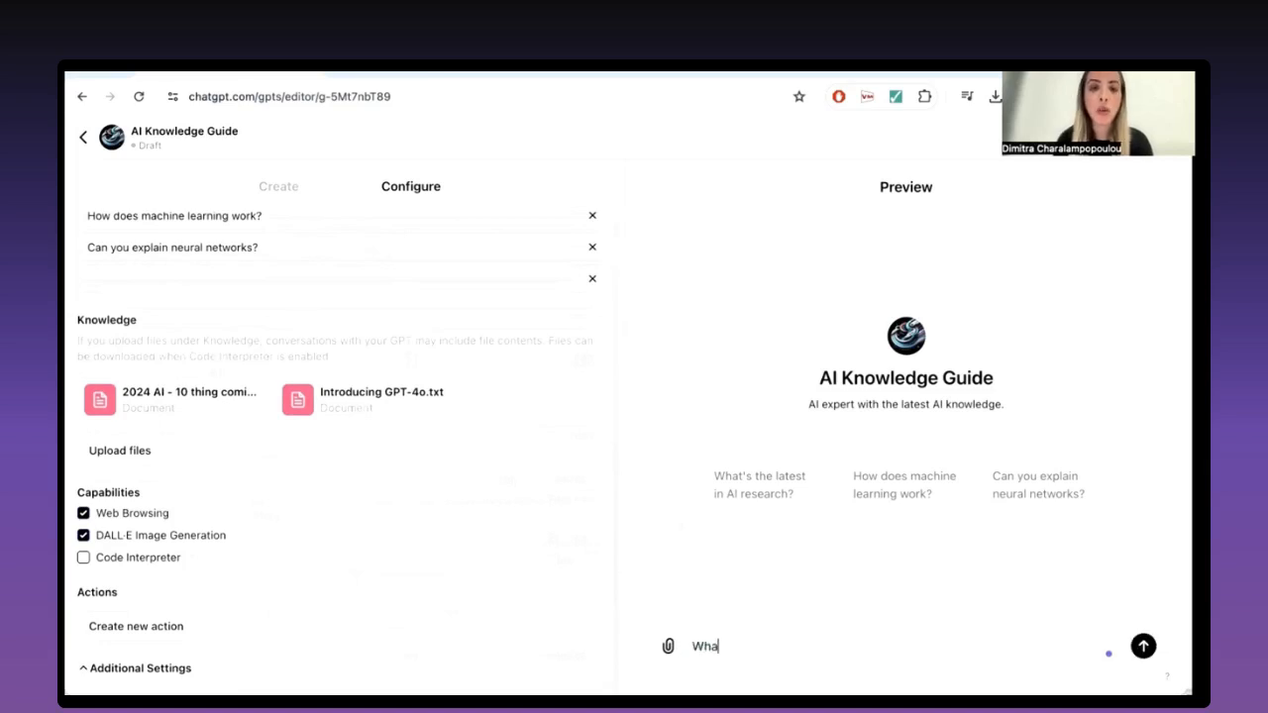
{"action": "type", "text": "t are the la"}
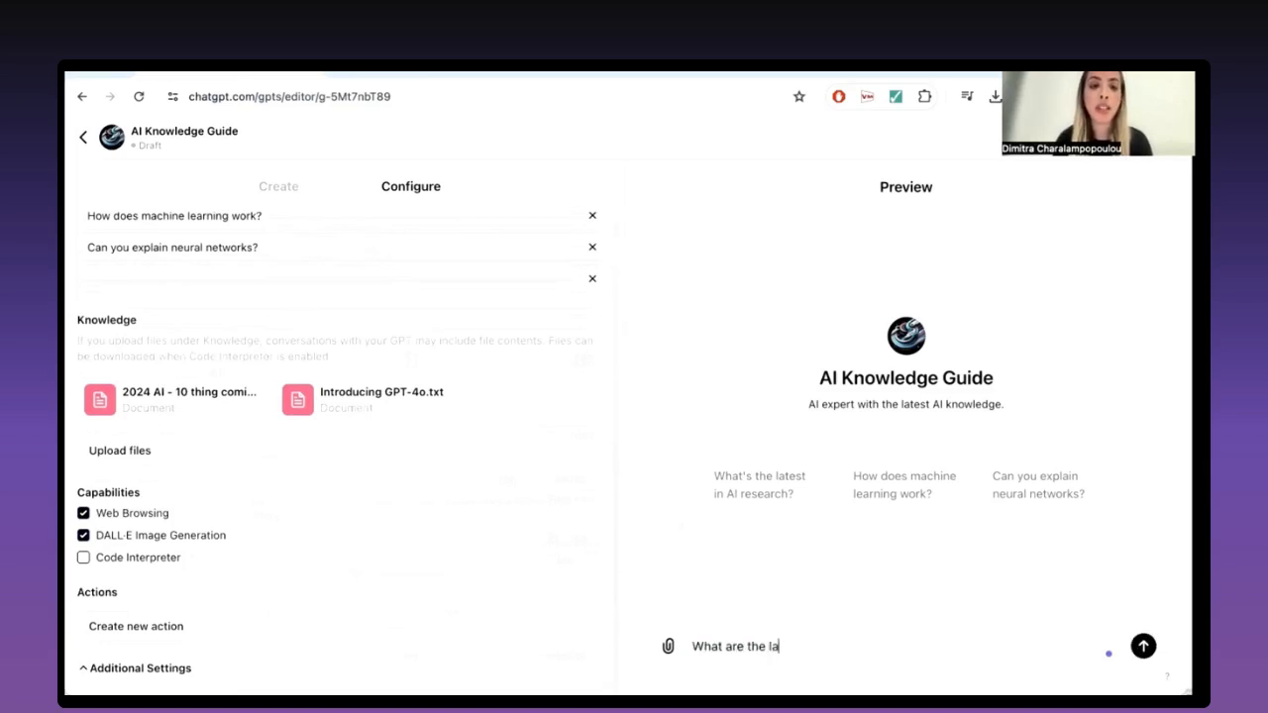
{"action": "type", "text": "test AI trends?"}
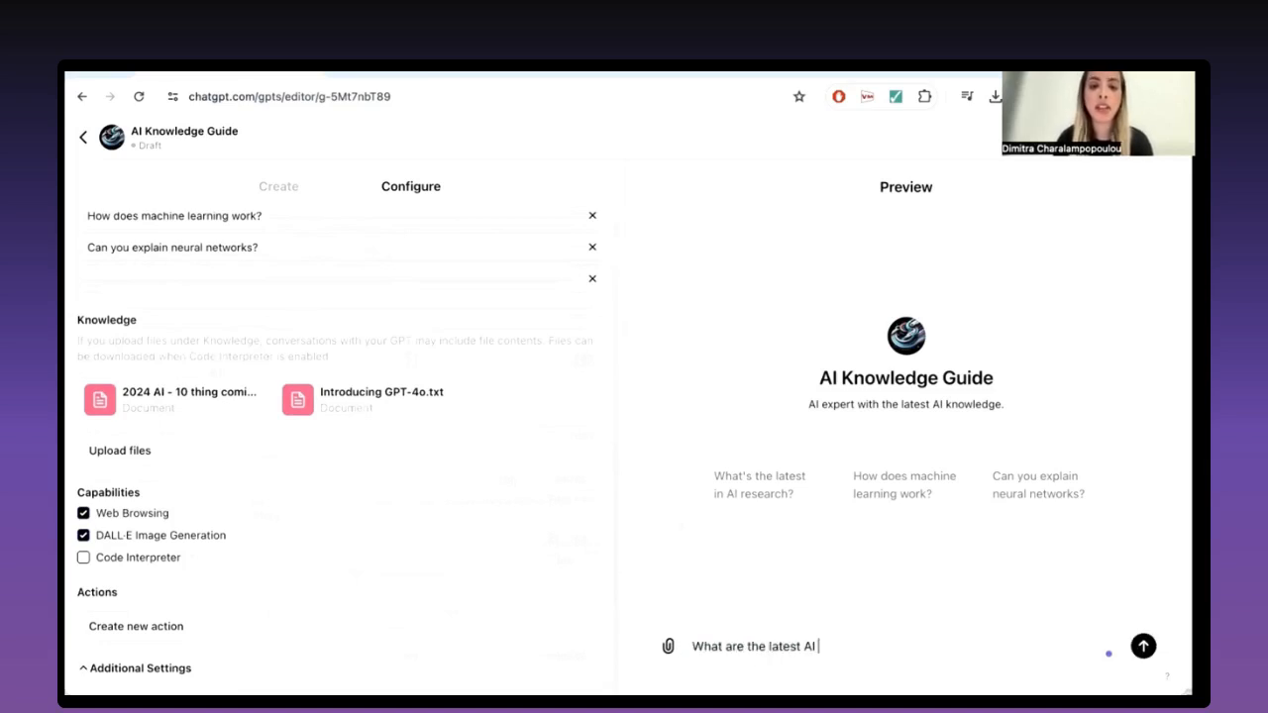
{"action": "key", "text": "Return"}
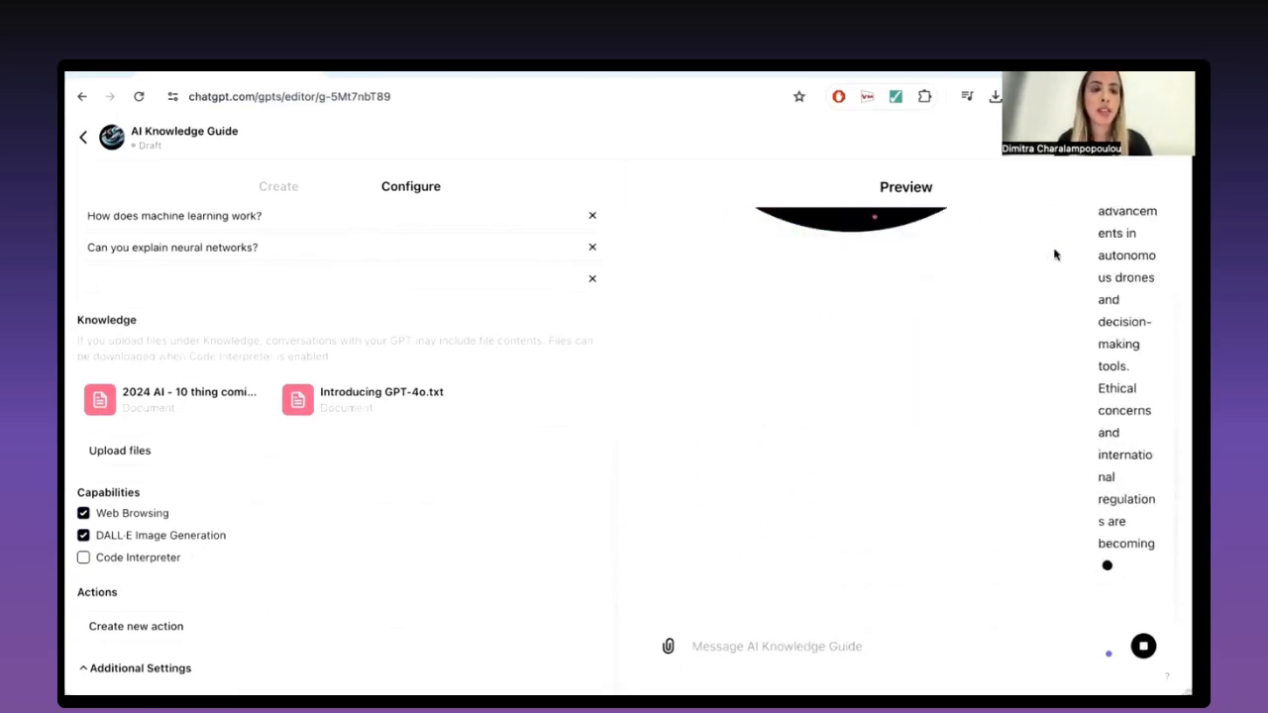
Step: Read through the preview's answer on AI trends from start to end and check it against the uploaded knowledge files
{"action": "scroll", "coordinate": [1054, 255], "scroll_direction": "up", "scroll_amount": 10}
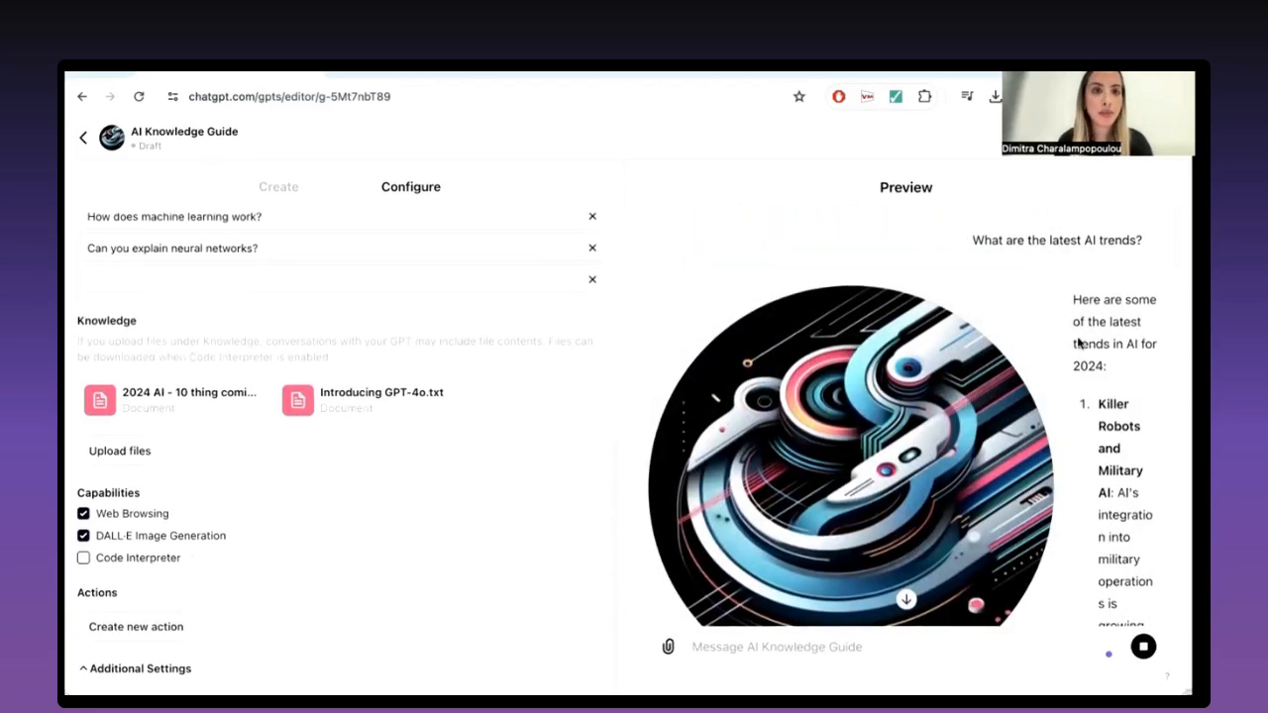
{"action": "scroll", "coordinate": [1079, 342], "scroll_direction": "down", "scroll_amount": 5}
{"action": "scroll", "coordinate": [1079, 342], "scroll_direction": "down", "scroll_amount": 5}
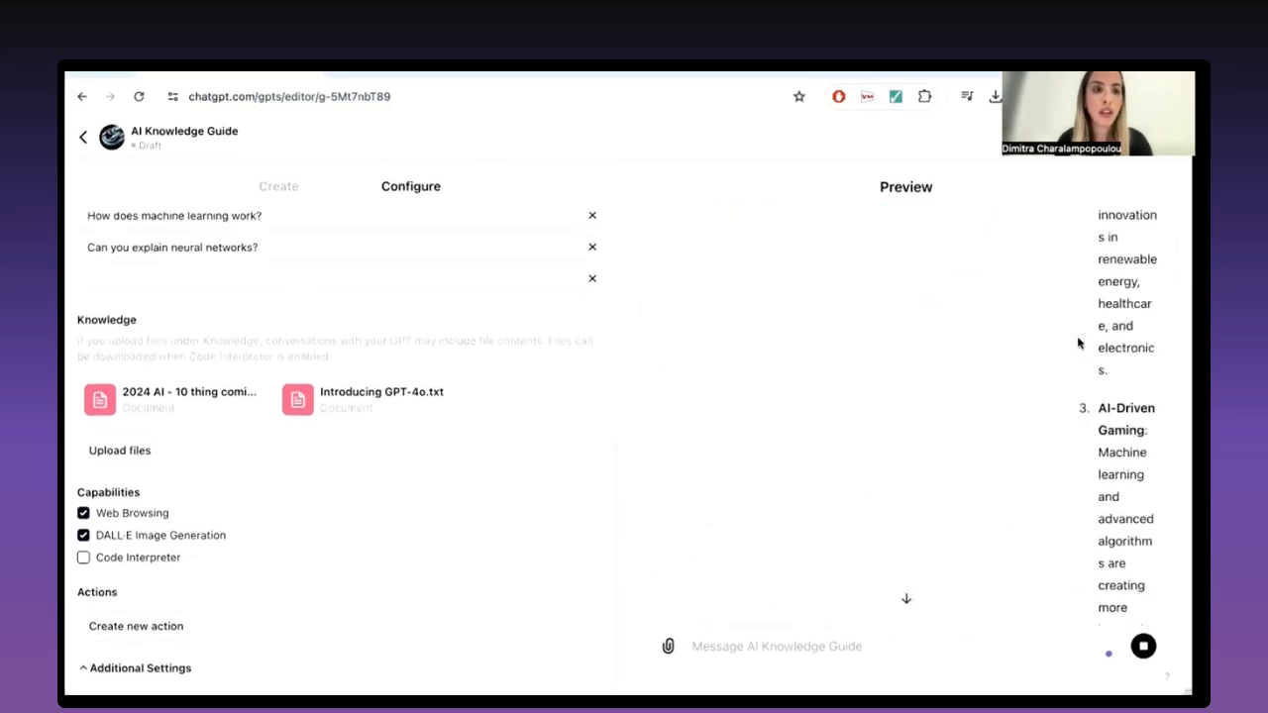
{"action": "scroll", "coordinate": [1079, 343], "scroll_direction": "down", "scroll_amount": 2}
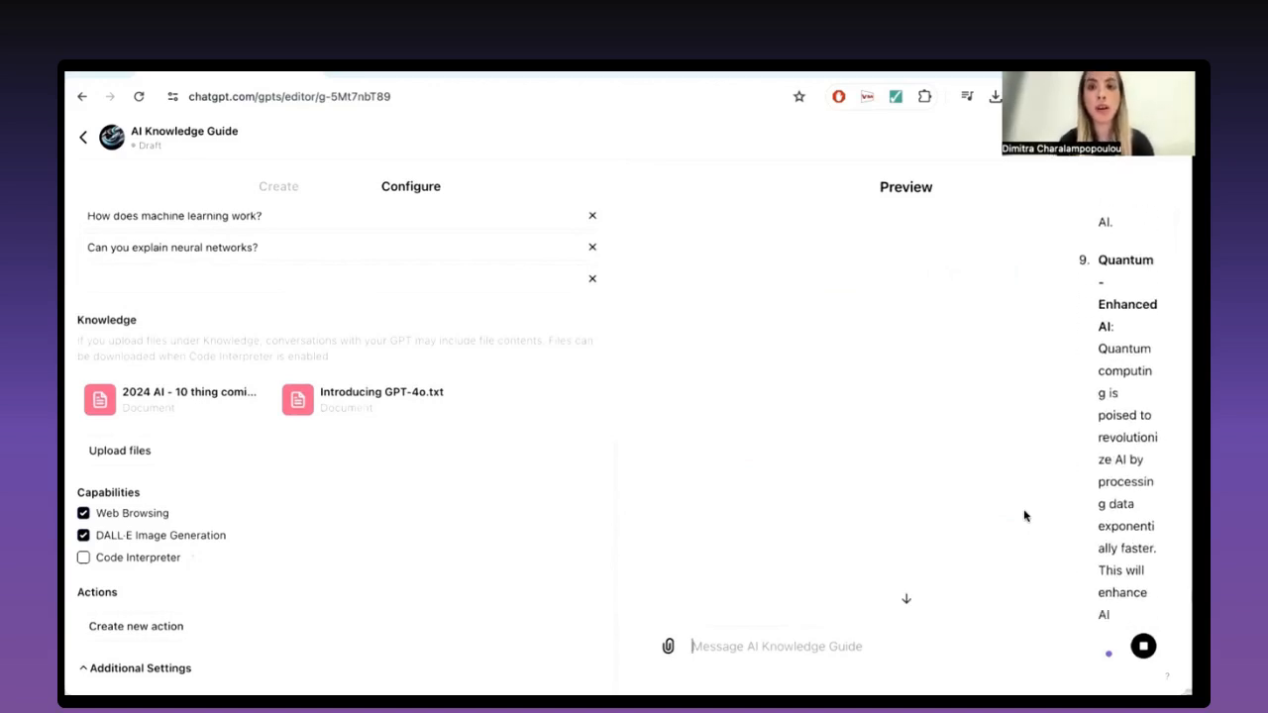
{"action": "mouse_move", "coordinate": [252, 393]}
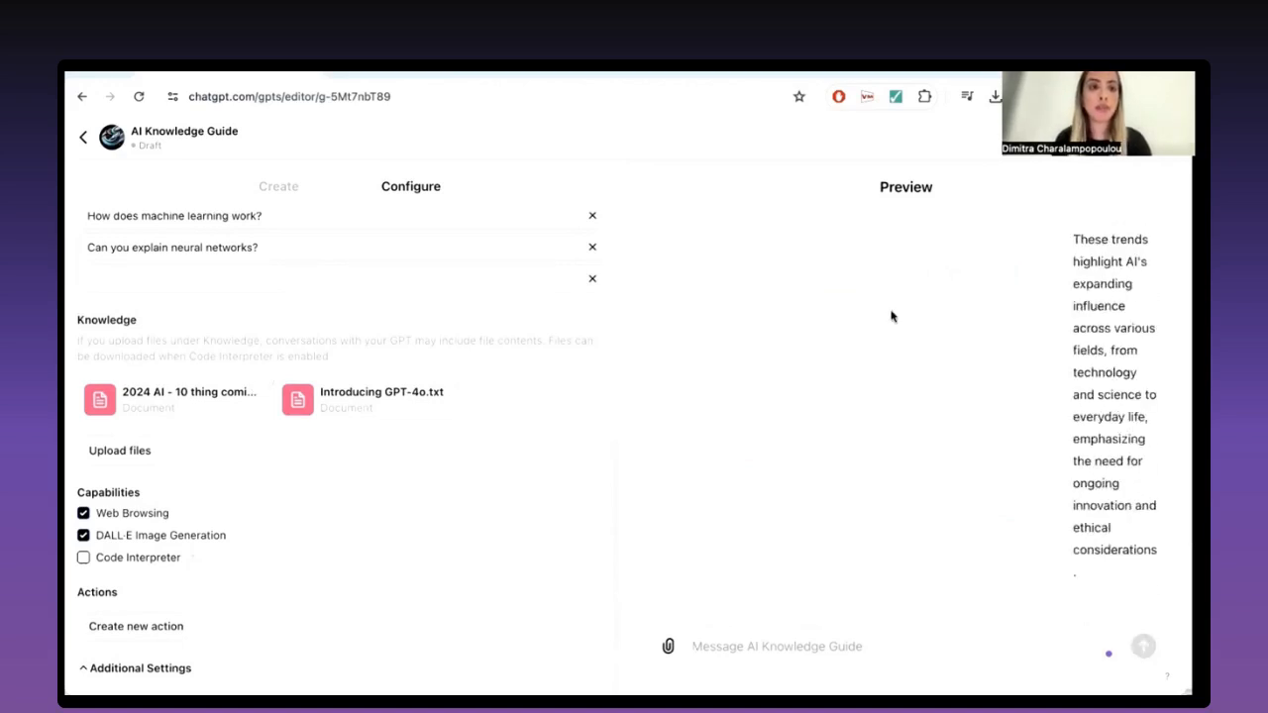
{"action": "scroll", "coordinate": [894, 317], "scroll_direction": "up", "scroll_amount": 7}
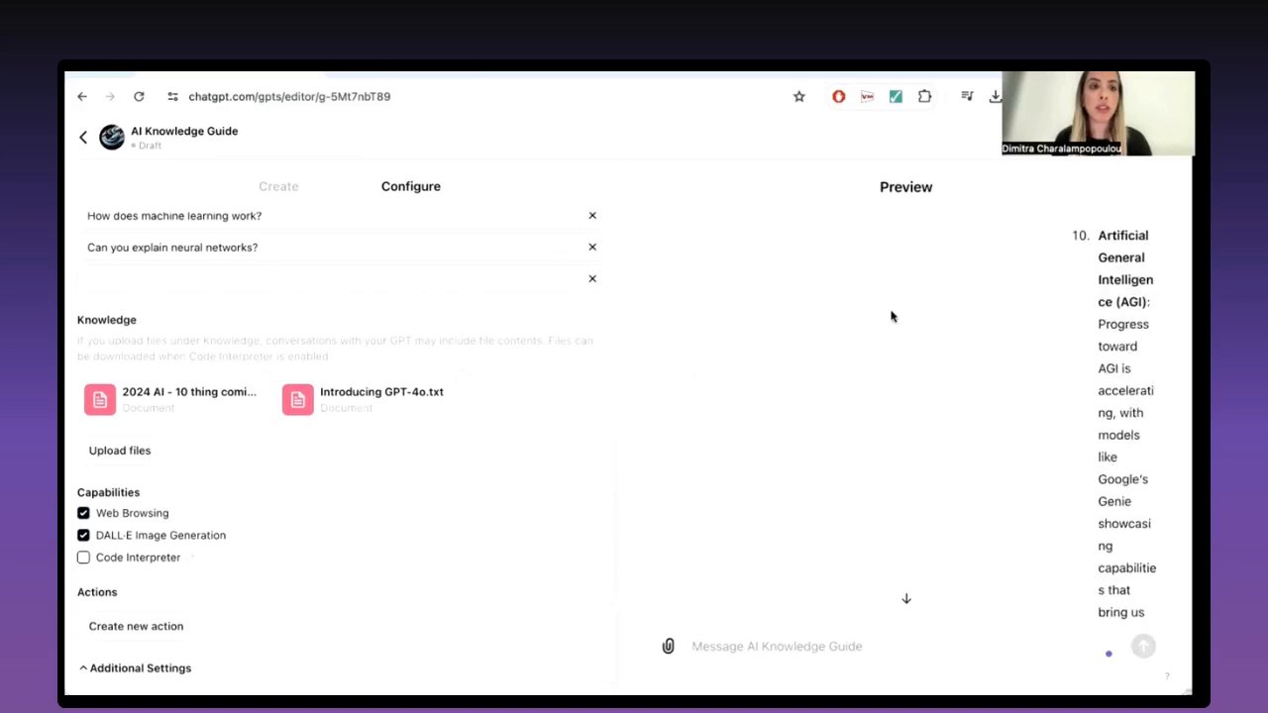
{"action": "scroll", "coordinate": [893, 317], "scroll_direction": "down", "scroll_amount": 9}
{"action": "scroll", "coordinate": [891, 316], "scroll_direction": "up", "scroll_amount": 10}
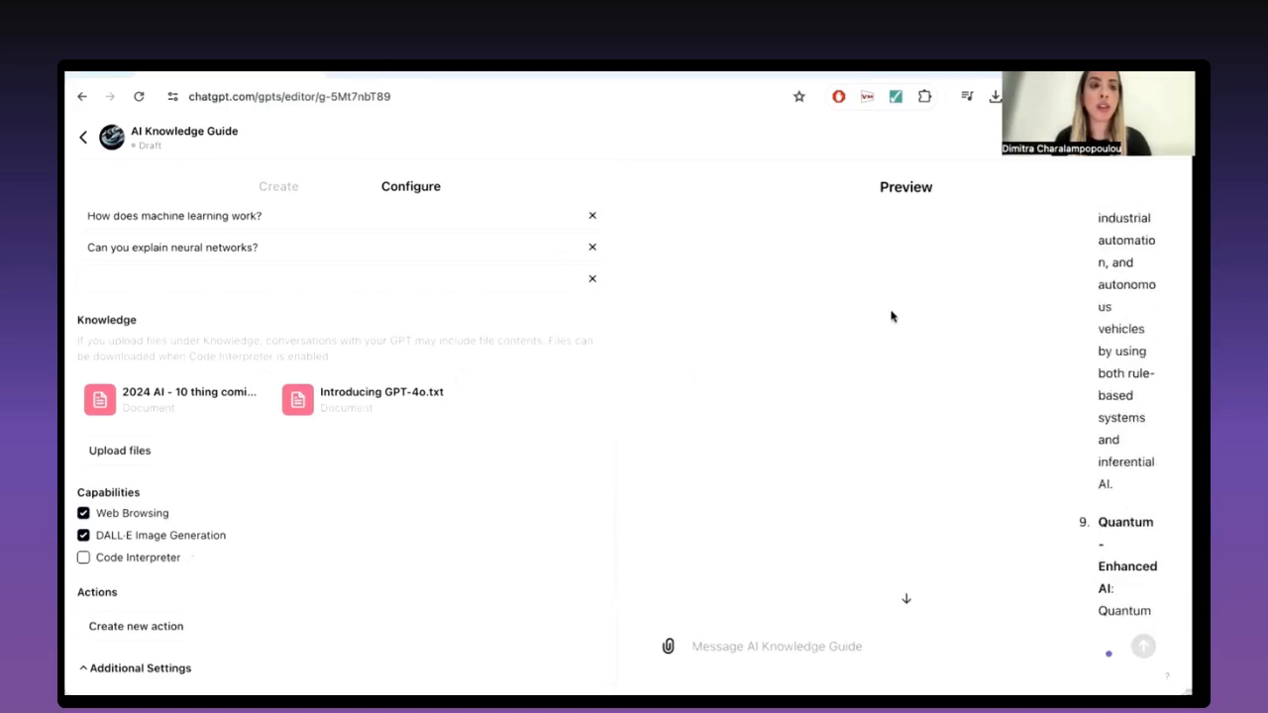
{"action": "scroll", "coordinate": [892, 317], "scroll_direction": "up", "scroll_amount": 15}
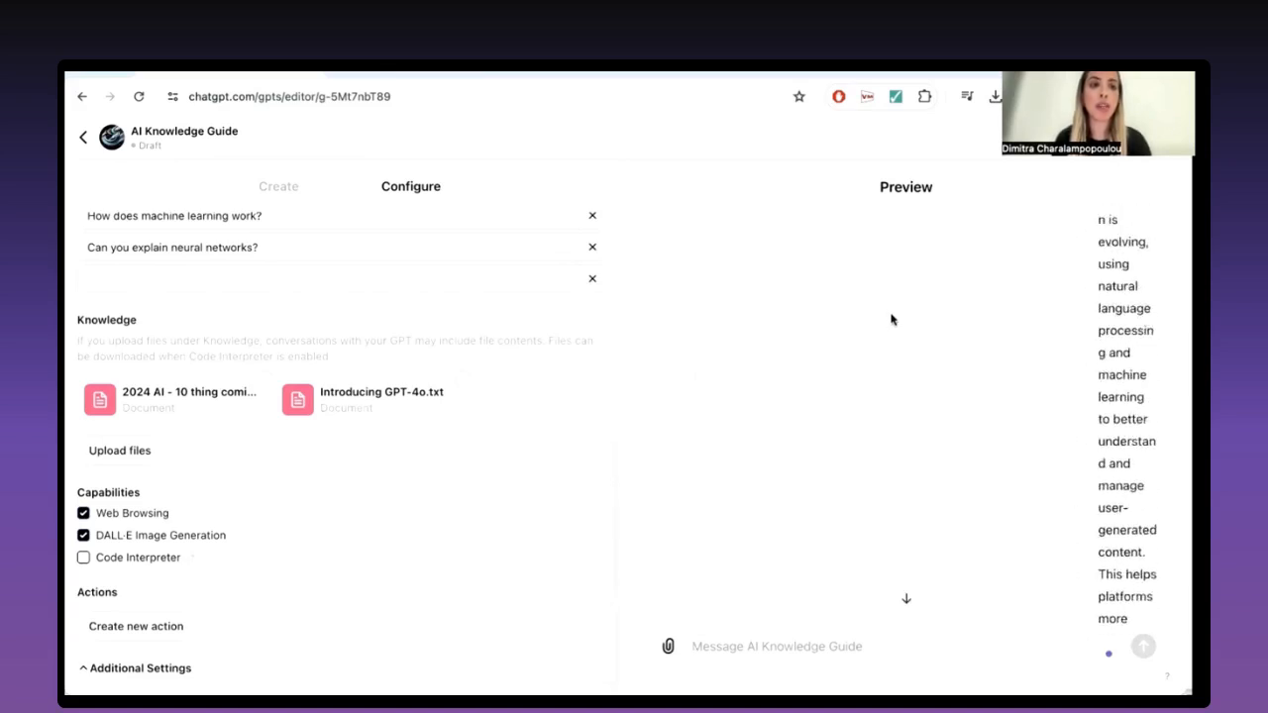
{"action": "scroll", "coordinate": [891, 332], "scroll_direction": "up", "scroll_amount": 5}
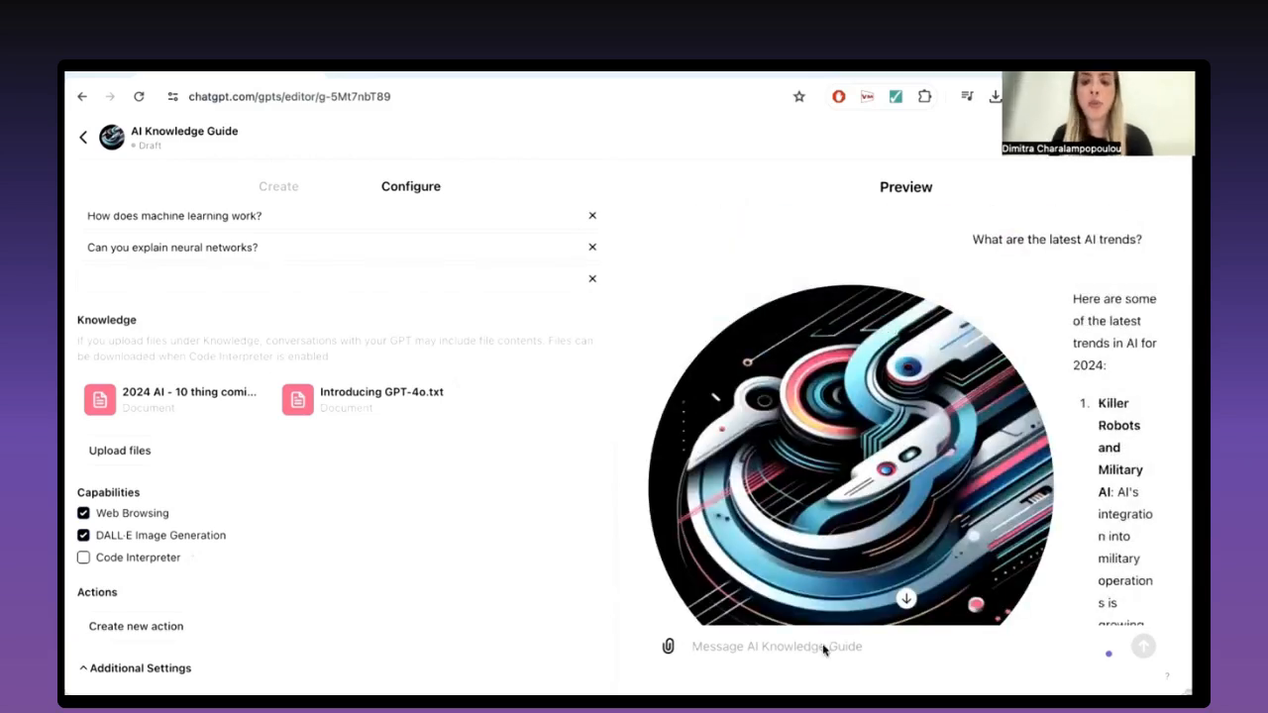
Step: Ask the preview "what is GPT-4o?" and read the beginning of its answer
{"action": "type", "text": "what is "}
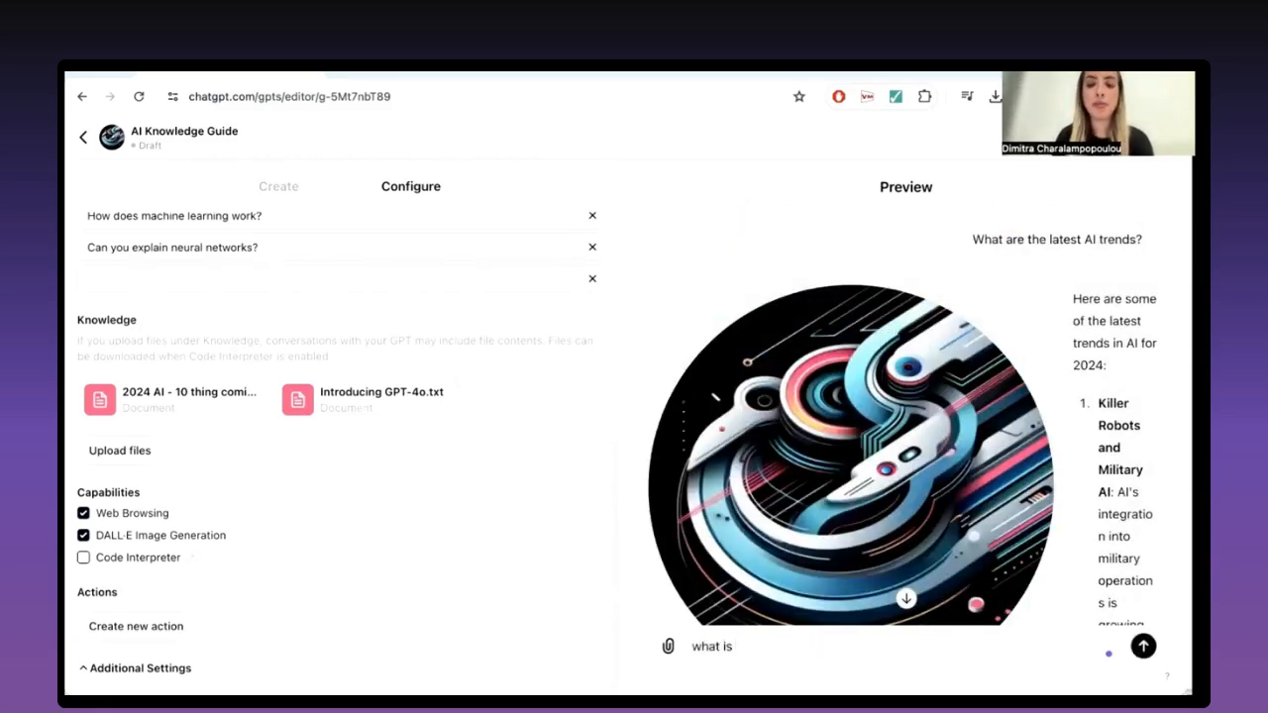
{"action": "type", "text": "GPT-4o?"}
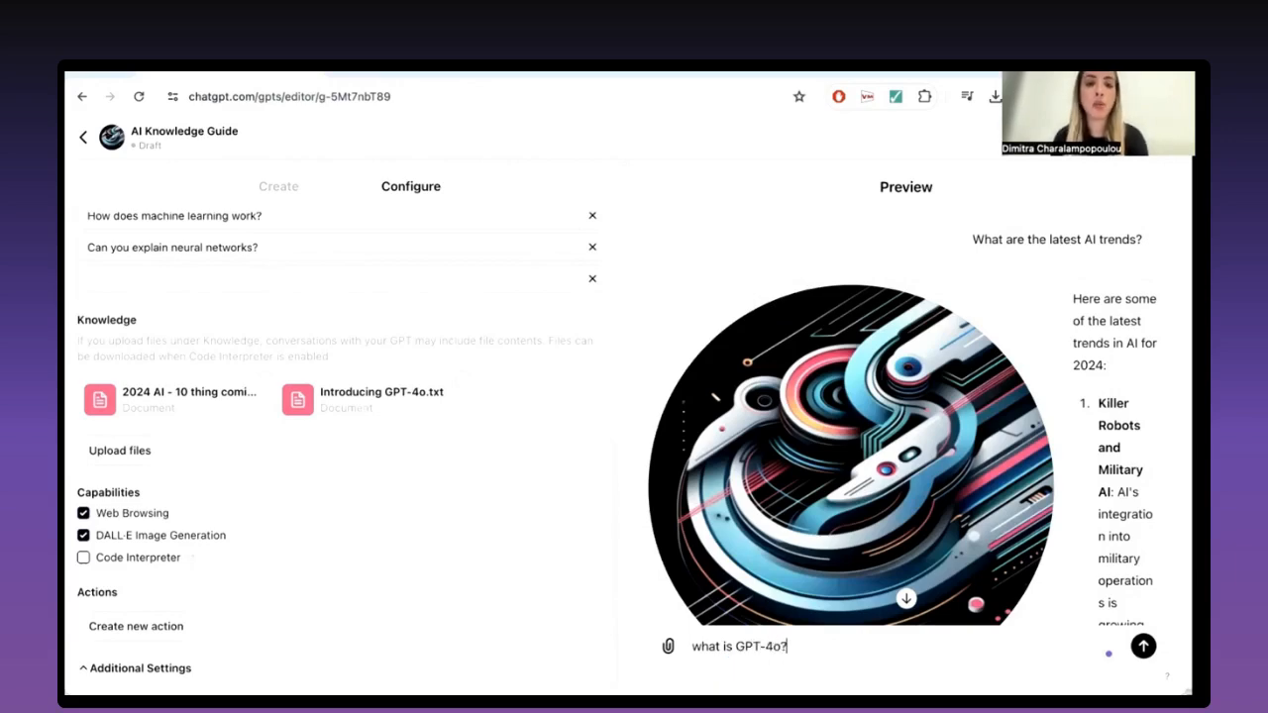
{"action": "key", "text": "Return"}
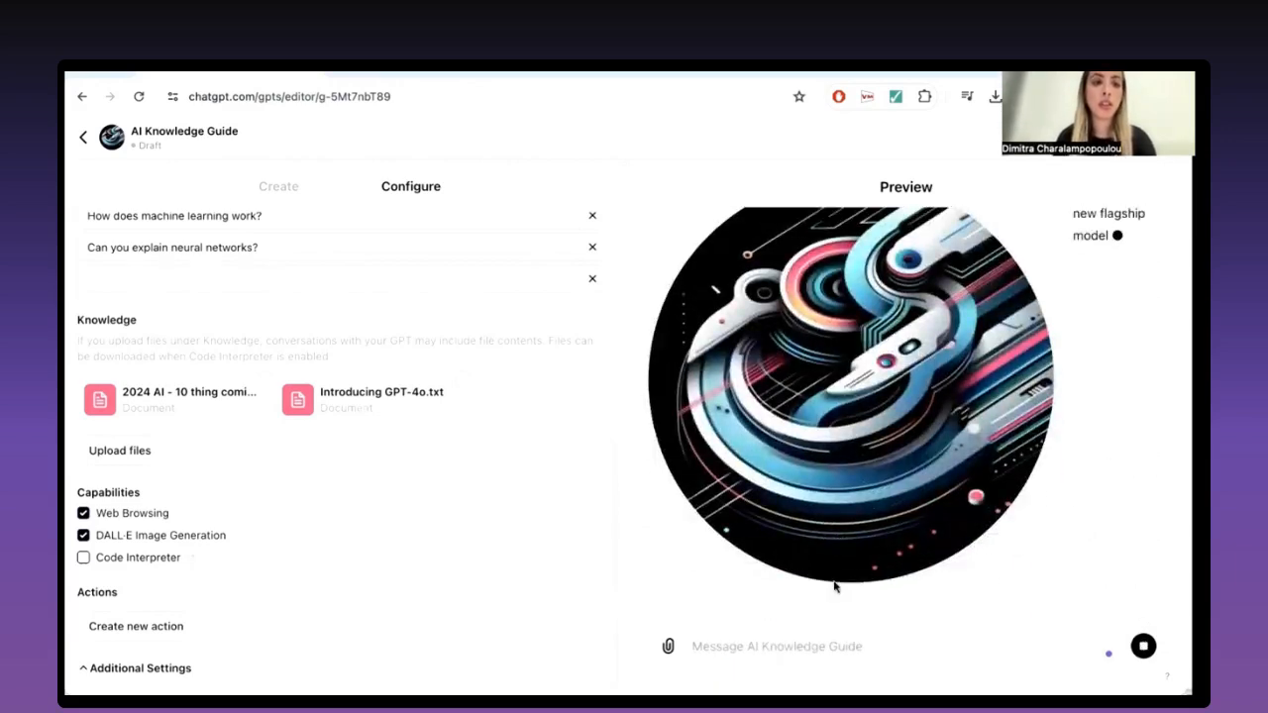
{"action": "scroll", "coordinate": [926, 419], "scroll_direction": "up", "scroll_amount": 2}
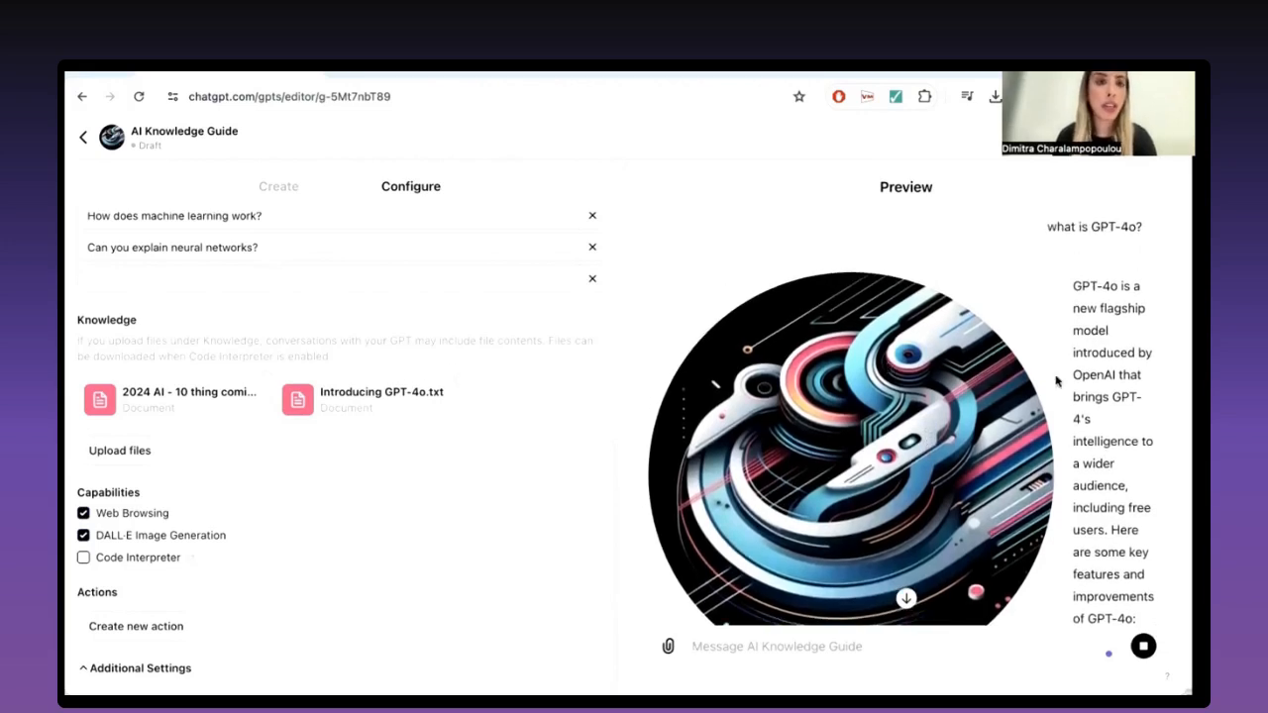
{"action": "scroll", "coordinate": [1054, 379], "scroll_direction": "down", "scroll_amount": 5}
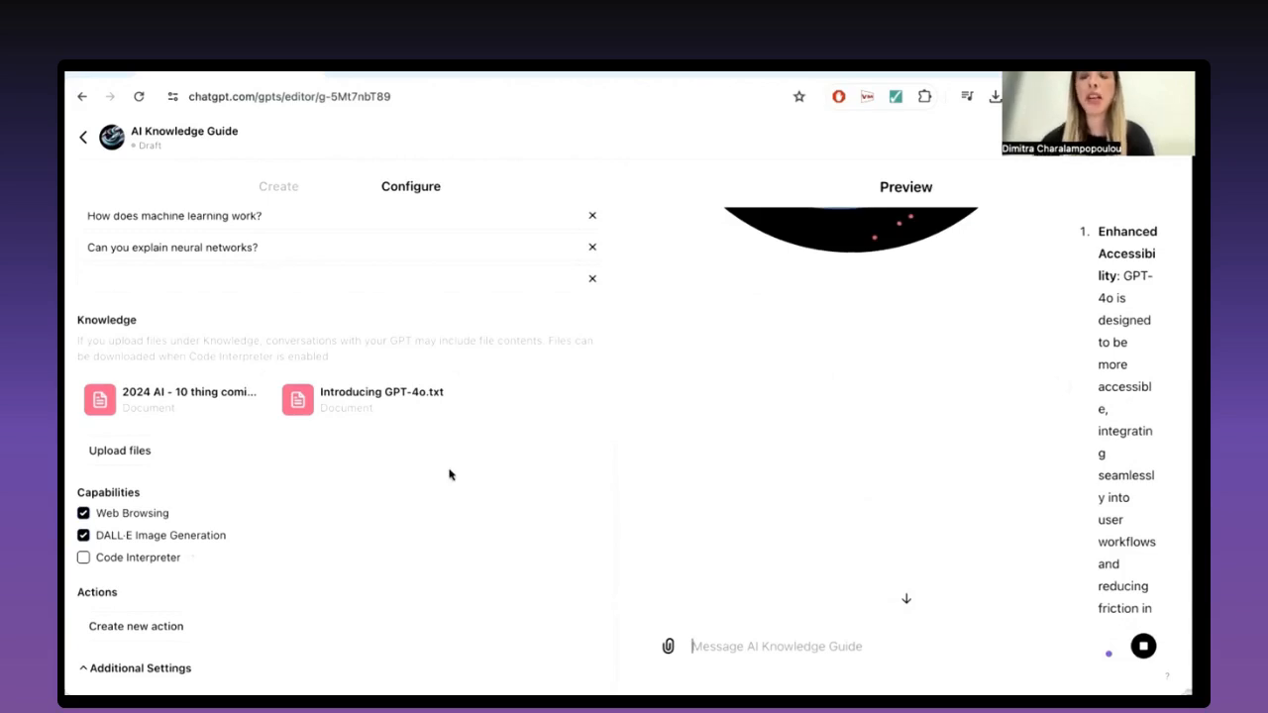
Step: Review the knowledge files and the new action's authentication and schema options, and return to the GPT's configuration without adding an action
{"action": "scroll", "coordinate": [382, 448], "scroll_direction": "up", "scroll_amount": 1}
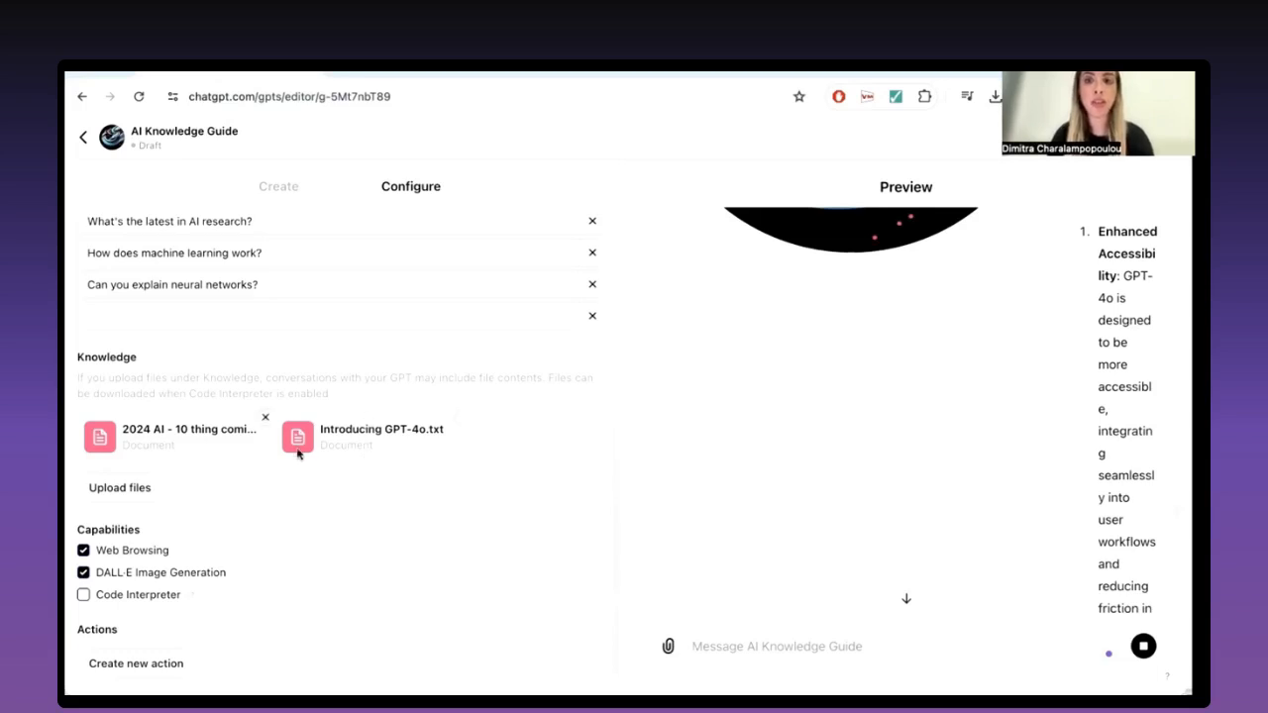
{"action": "scroll", "coordinate": [390, 490], "scroll_direction": "down", "scroll_amount": 1}
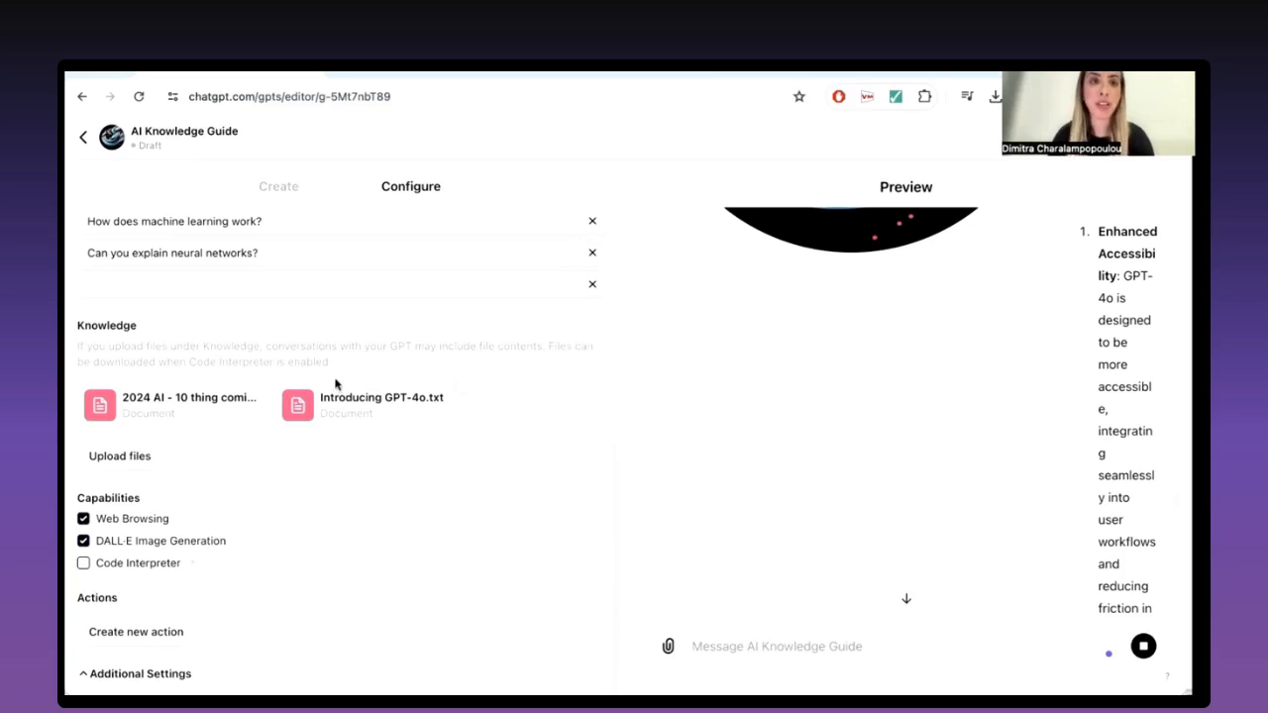
{"action": "scroll", "coordinate": [319, 475], "scroll_direction": "down", "scroll_amount": 1}
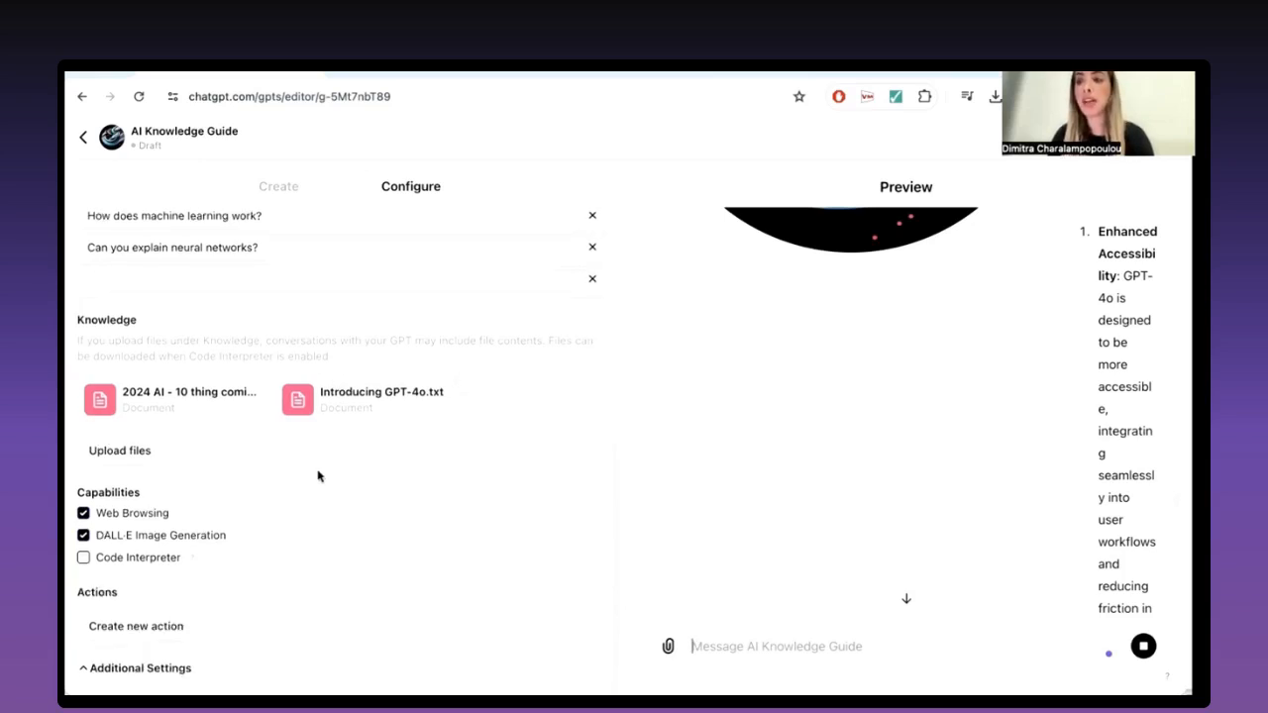
{"action": "left_click", "coordinate": [176, 626]}
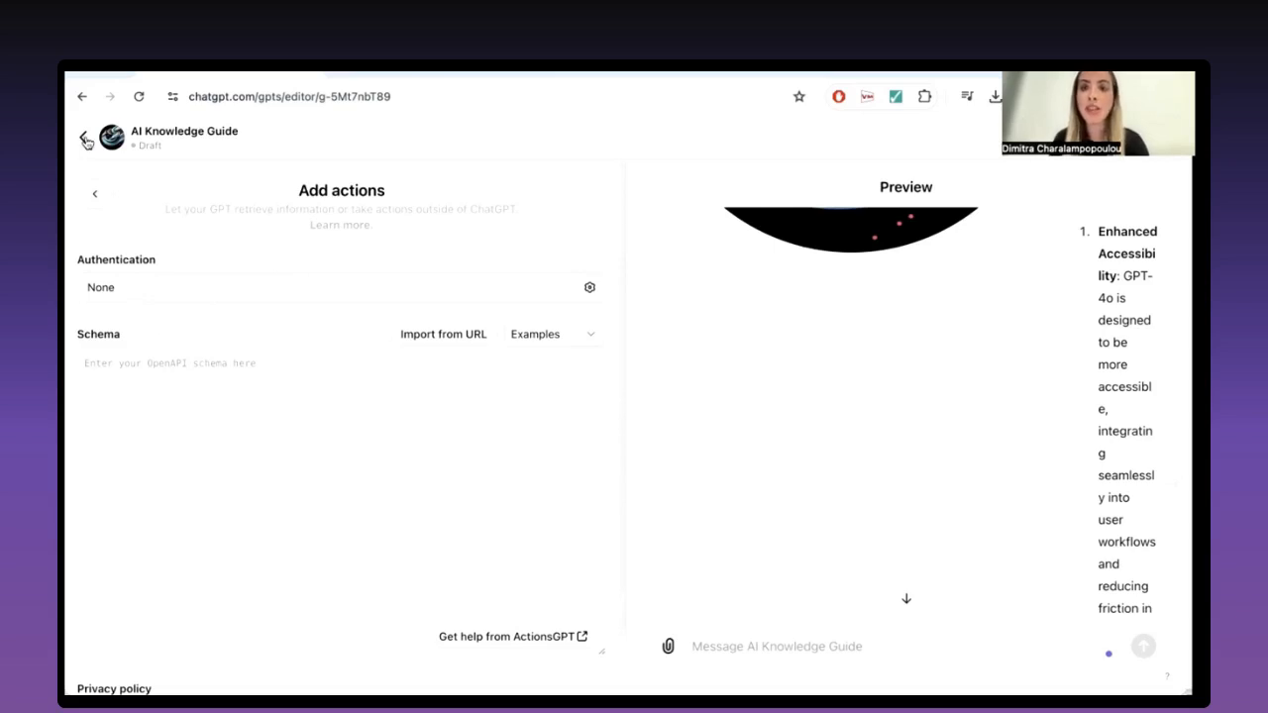
{"action": "left_click", "coordinate": [94, 193]}
{"action": "scroll", "coordinate": [244, 416], "scroll_direction": "down", "scroll_amount": 3}
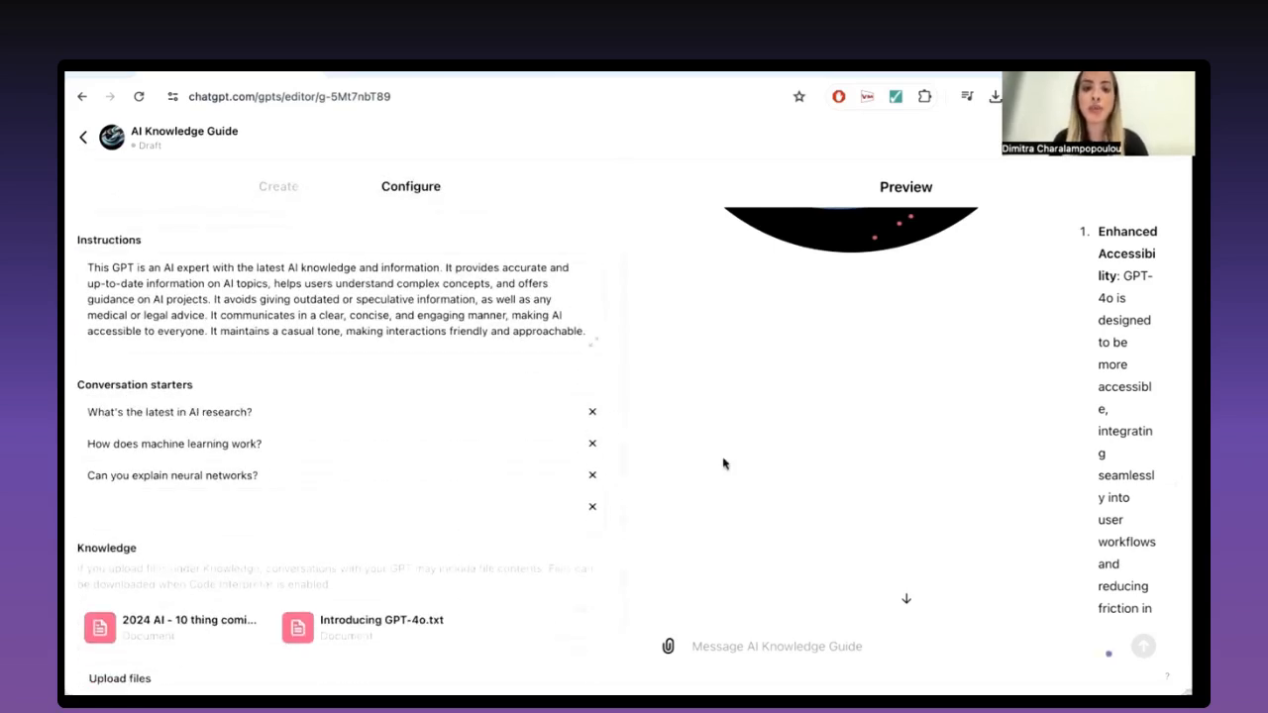
{"action": "scroll", "coordinate": [724, 462], "scroll_direction": "down", "scroll_amount": 2}
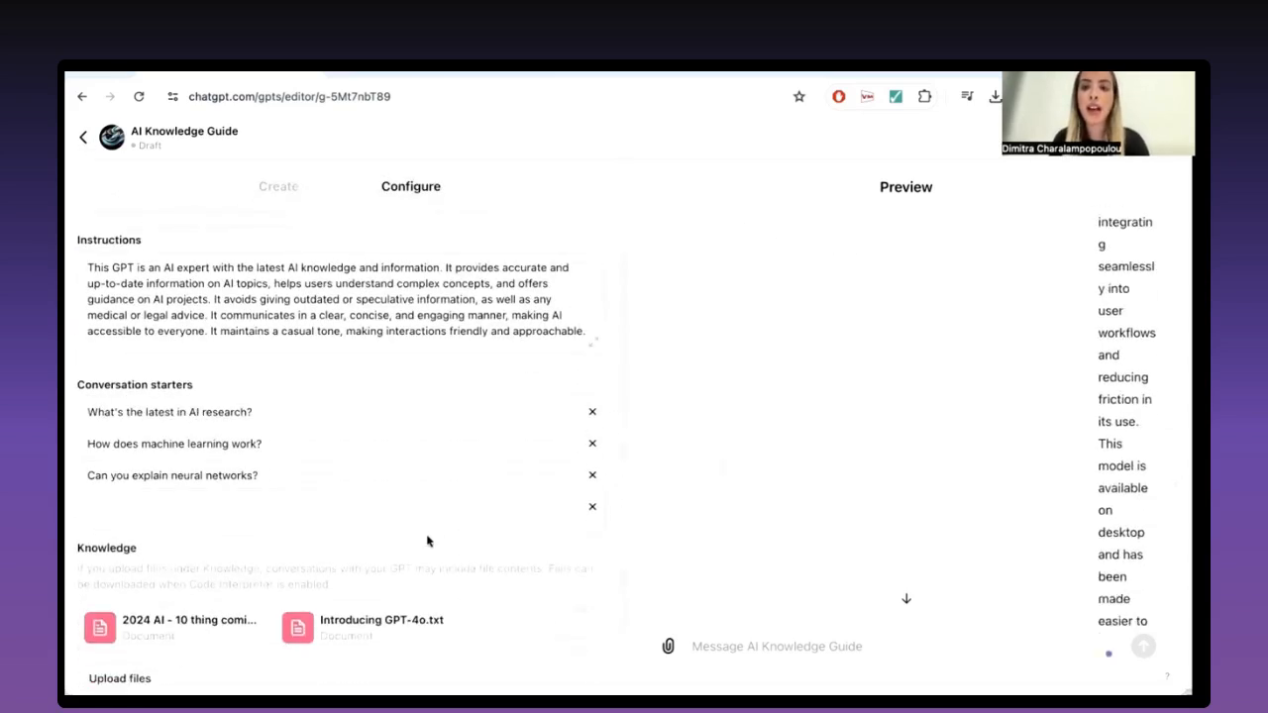
{"action": "scroll", "coordinate": [428, 541], "scroll_direction": "up", "scroll_amount": 3}
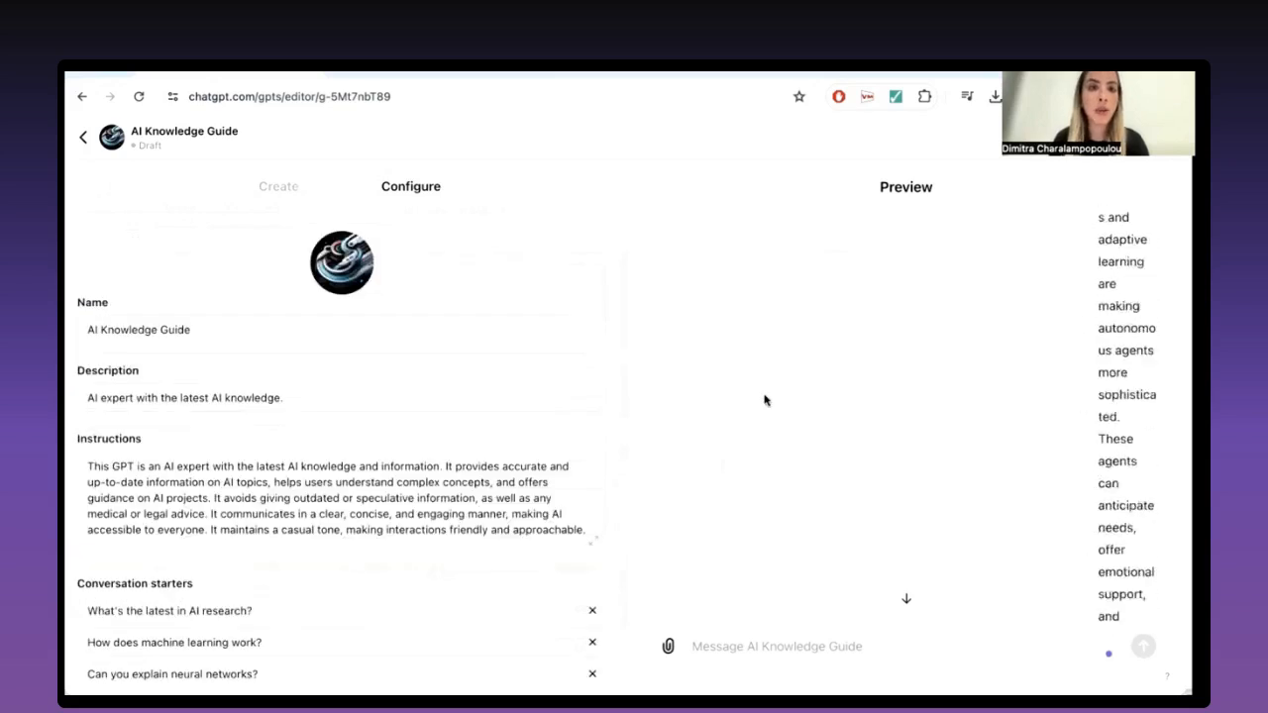
{"action": "scroll", "coordinate": [764, 400], "scroll_direction": "up", "scroll_amount": 10}
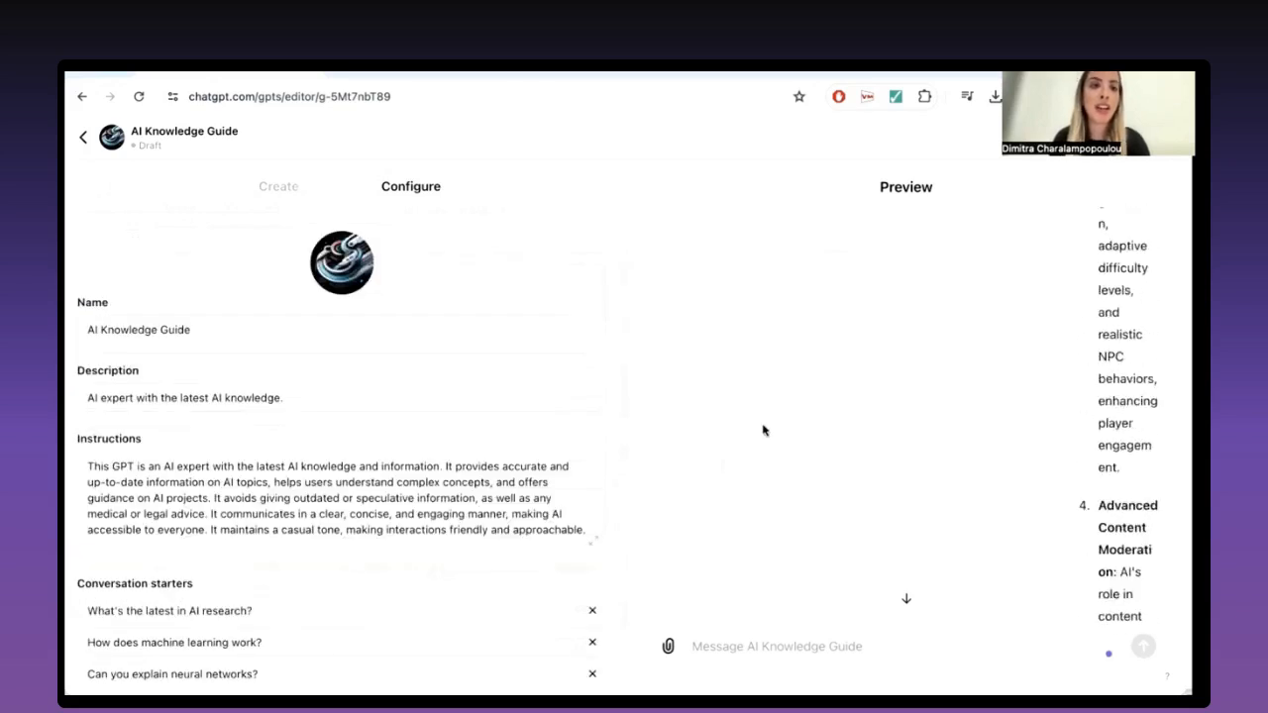
{"action": "scroll", "coordinate": [764, 430], "scroll_direction": "up", "scroll_amount": 1}
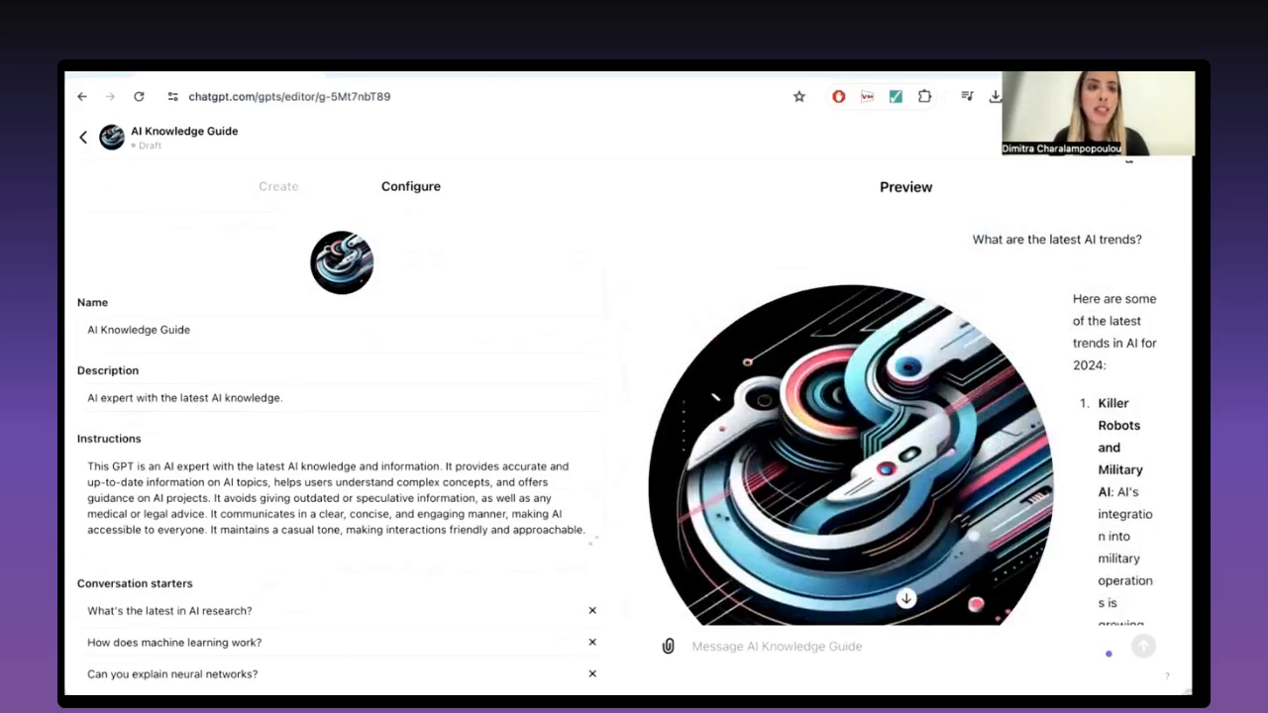
Step: Publish the GPT with sharing set to Anyone with the link and open its live page
{"action": "left_click", "coordinate": [1151, 138]}
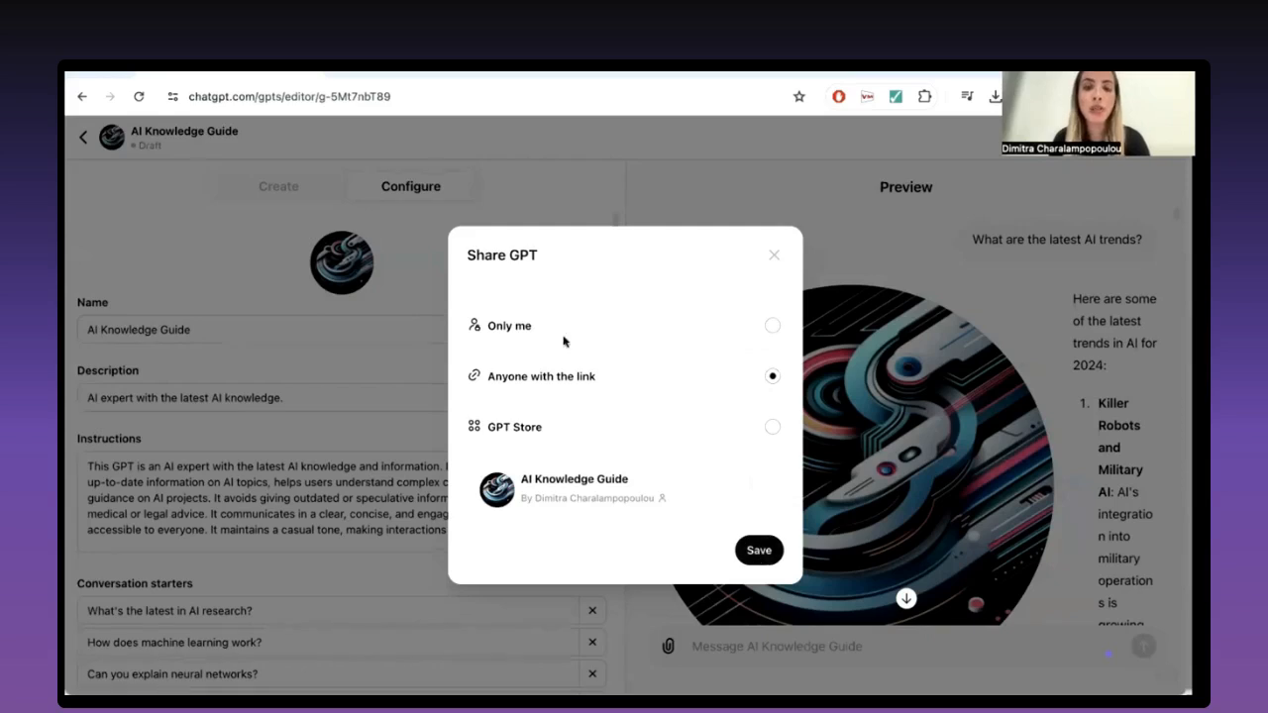
{"action": "left_click", "coordinate": [755, 552]}
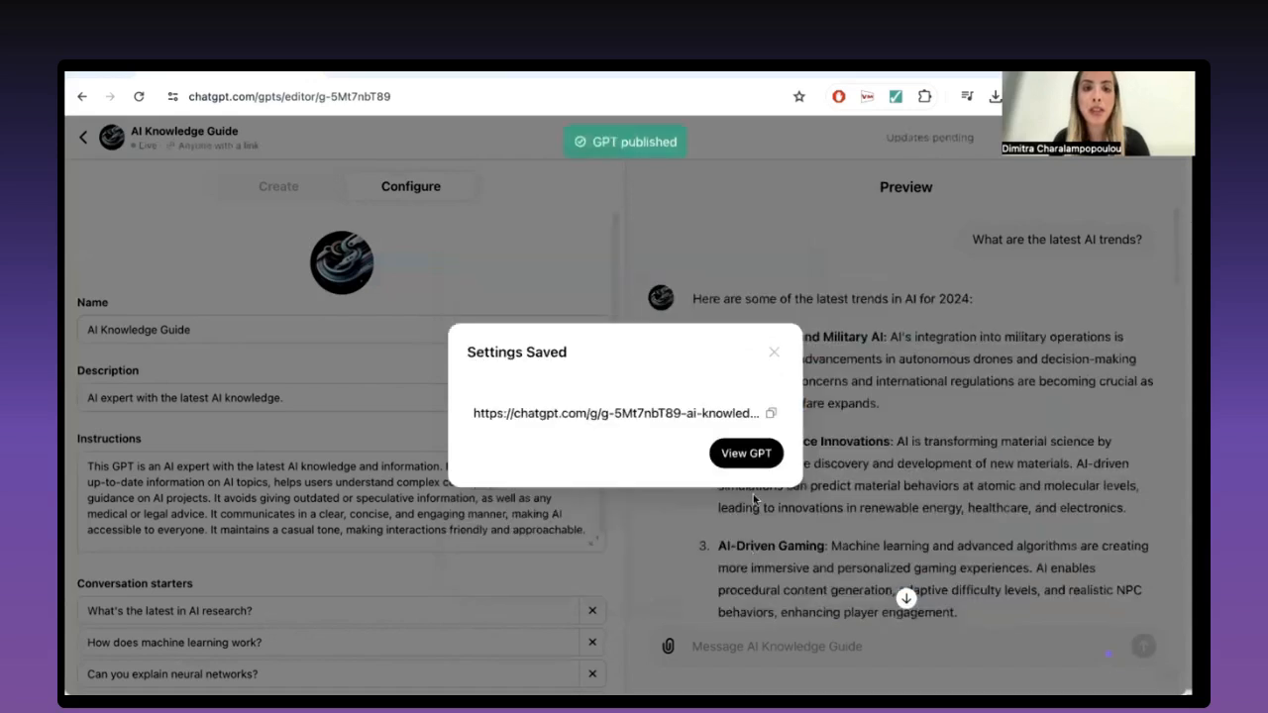
{"action": "left_click", "coordinate": [746, 453]}
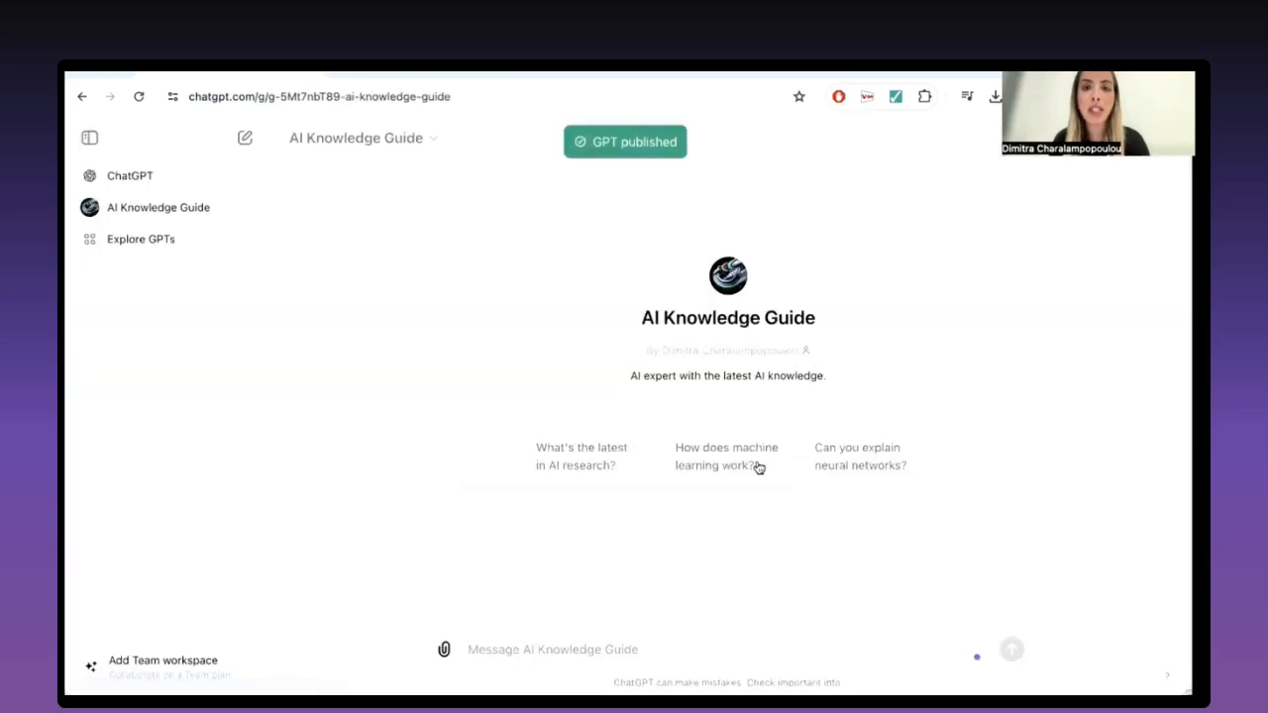